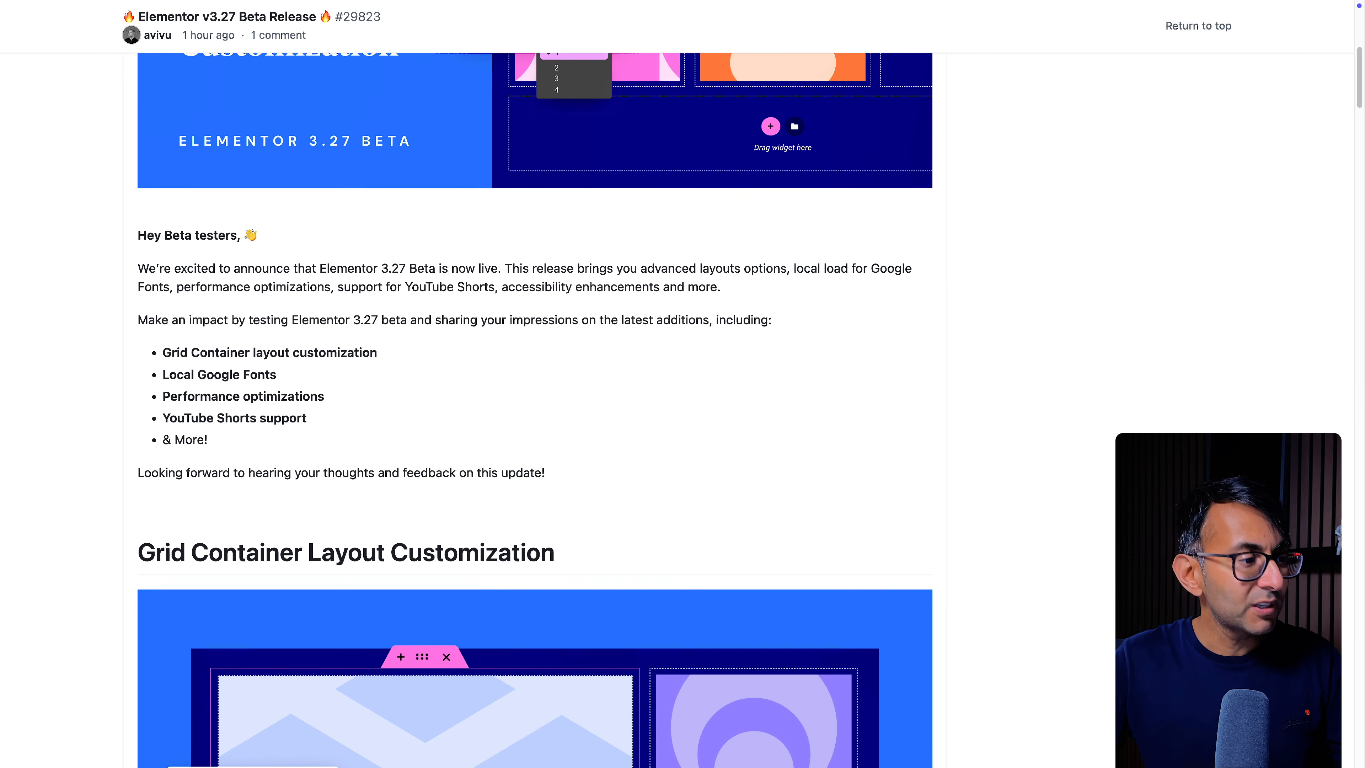
Enable Elementor's Beta Tester option with the changes saved, and update the Elementor Pro plugin to version 3.27.0-beta1
{"action": "scroll", "coordinate": [535, 409], "scroll_direction": "down", "scroll_amount": 5}
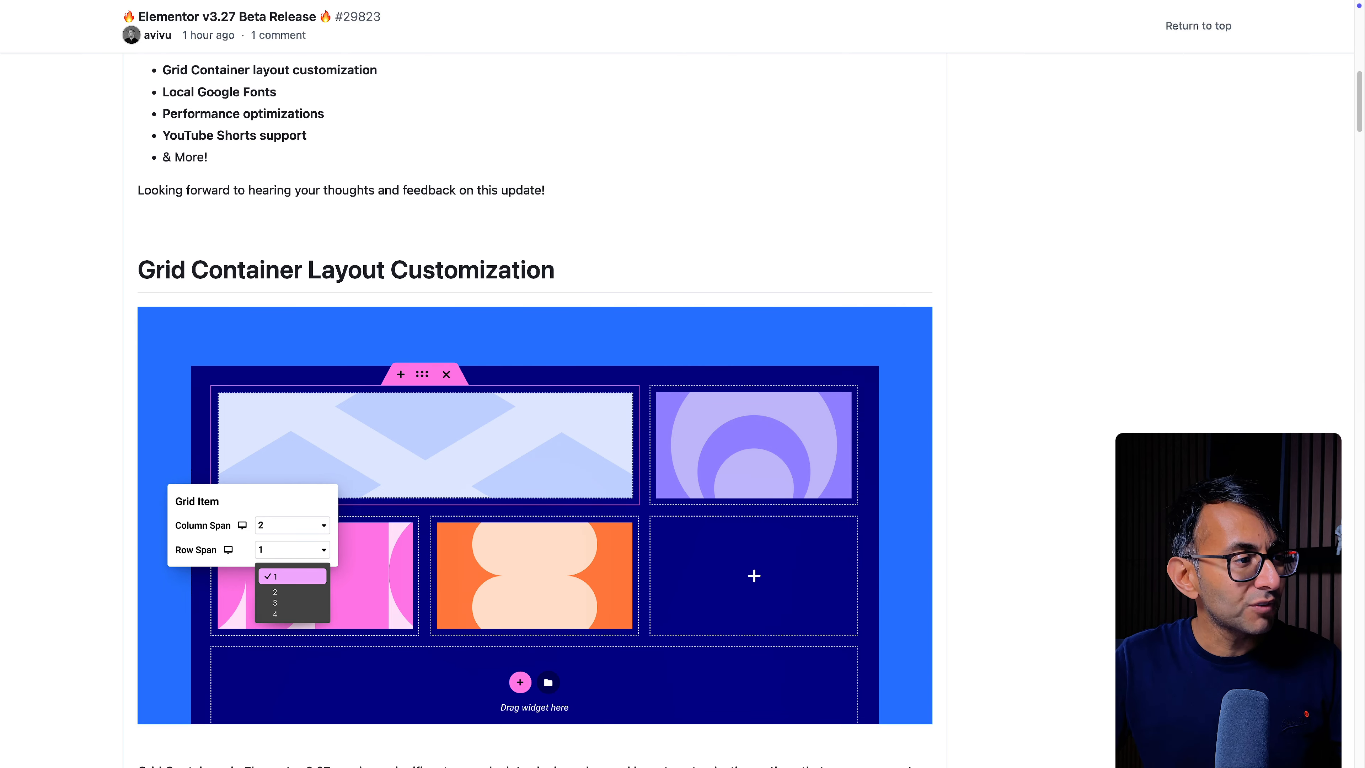
{"action": "scroll", "coordinate": [535, 409], "scroll_direction": "down", "scroll_amount": 1}
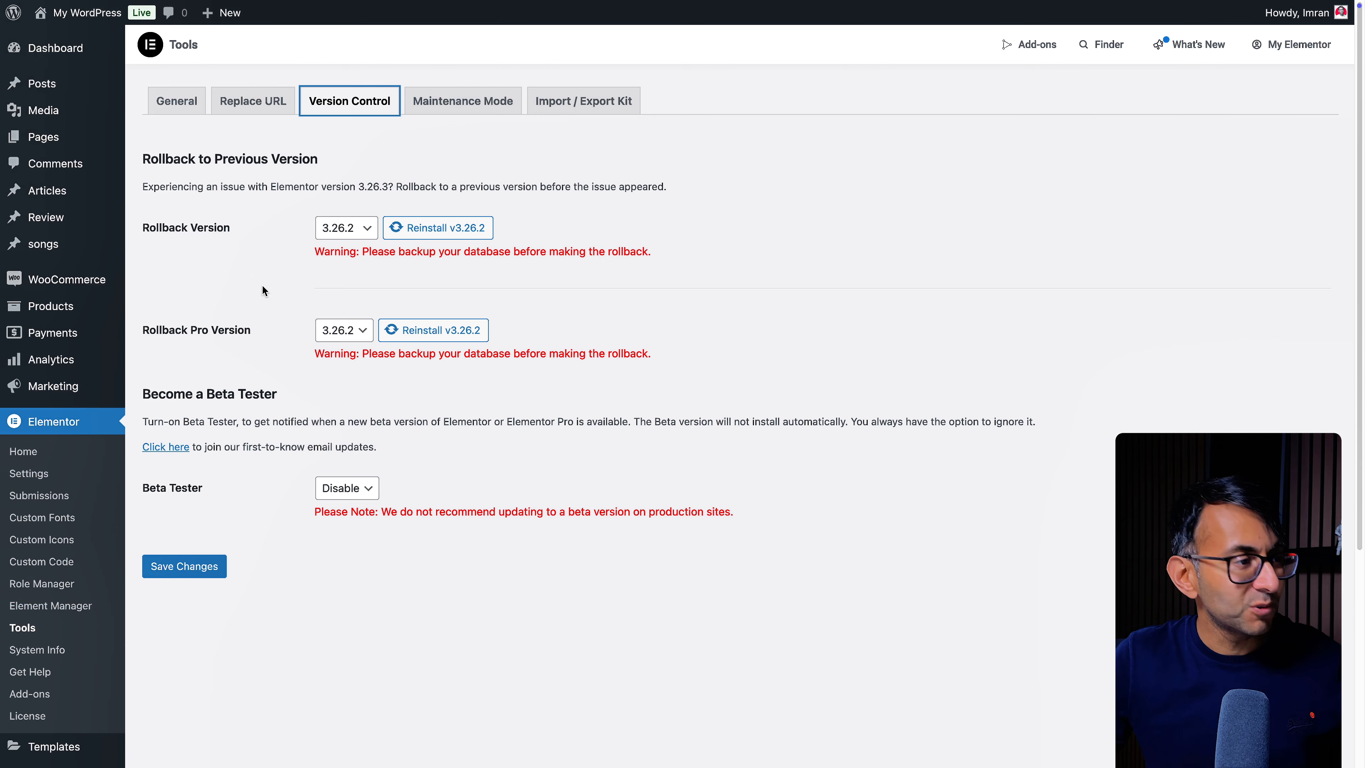
{"action": "left_click", "coordinate": [352, 489]}
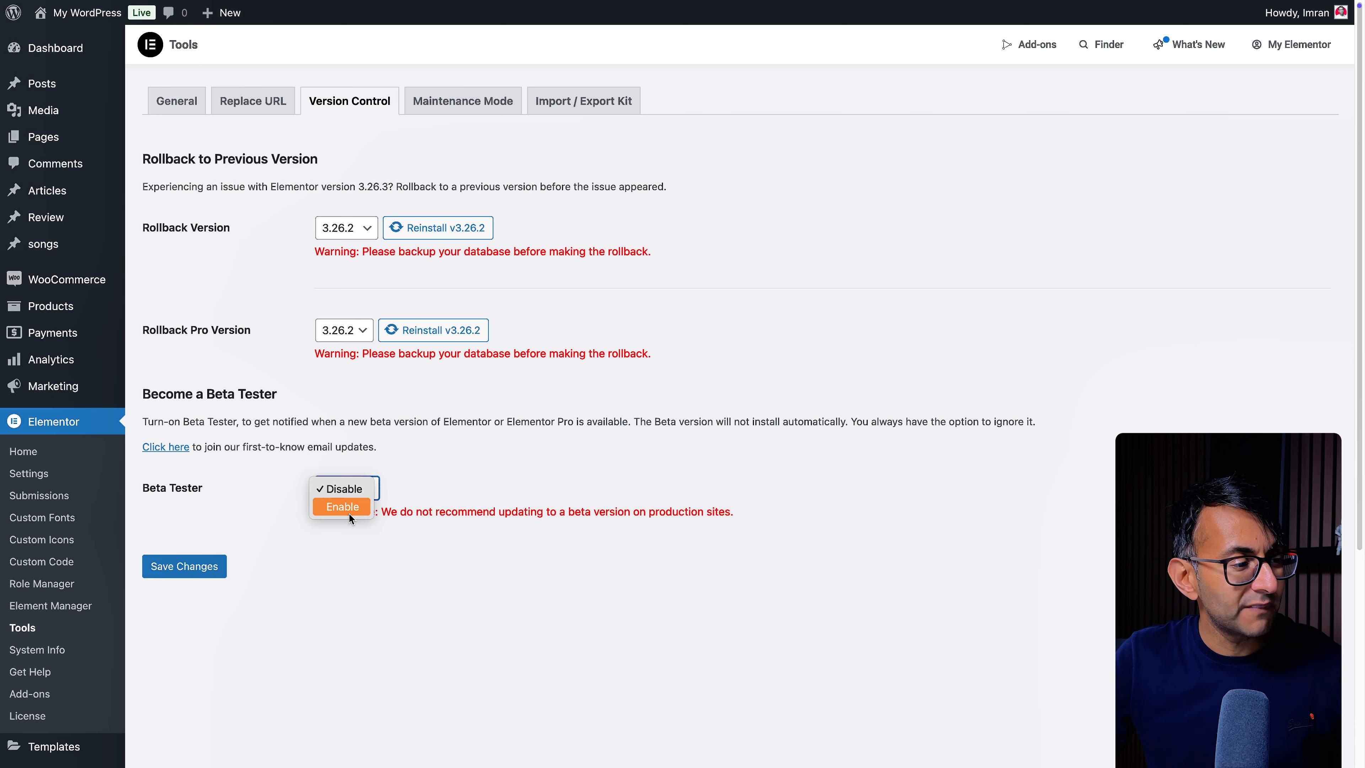
{"action": "left_click", "coordinate": [352, 508]}
{"action": "left_click", "coordinate": [192, 572]}
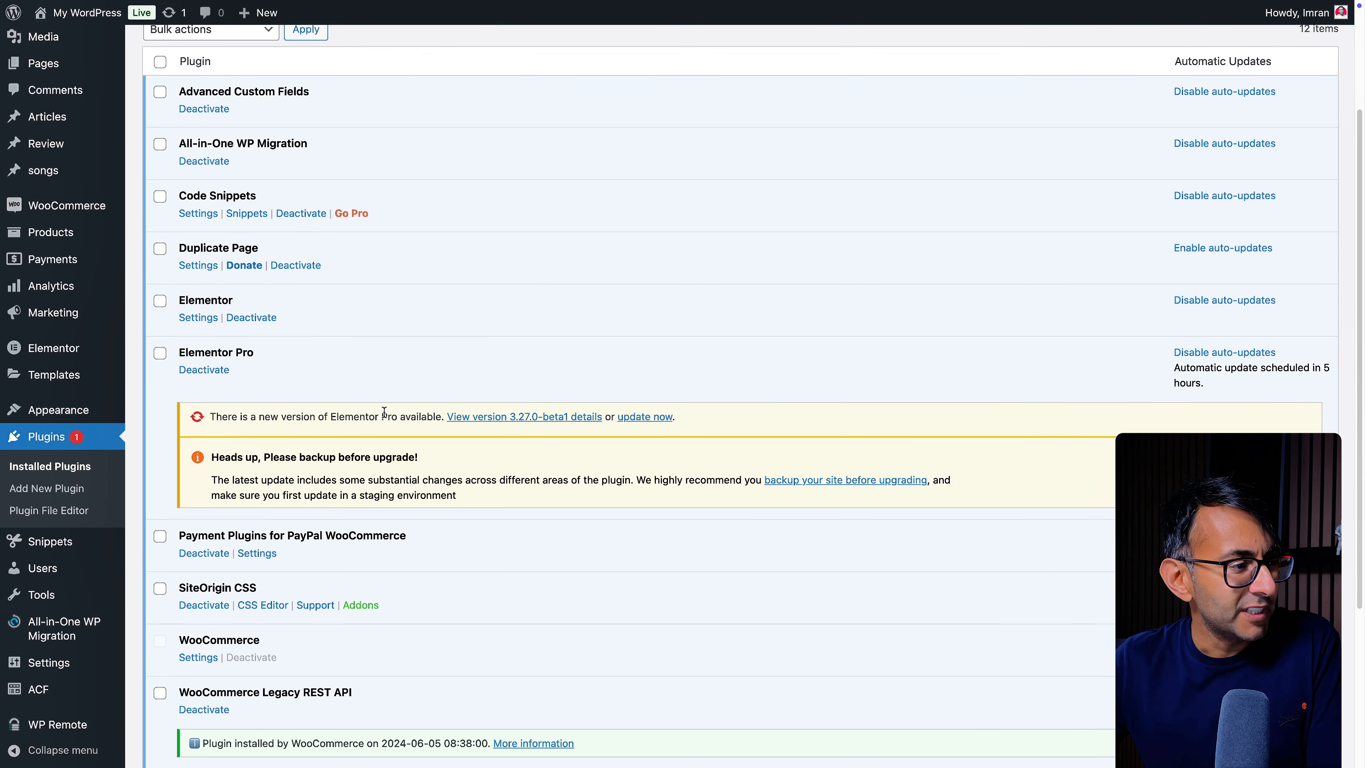
{"action": "left_click", "coordinate": [645, 418]}
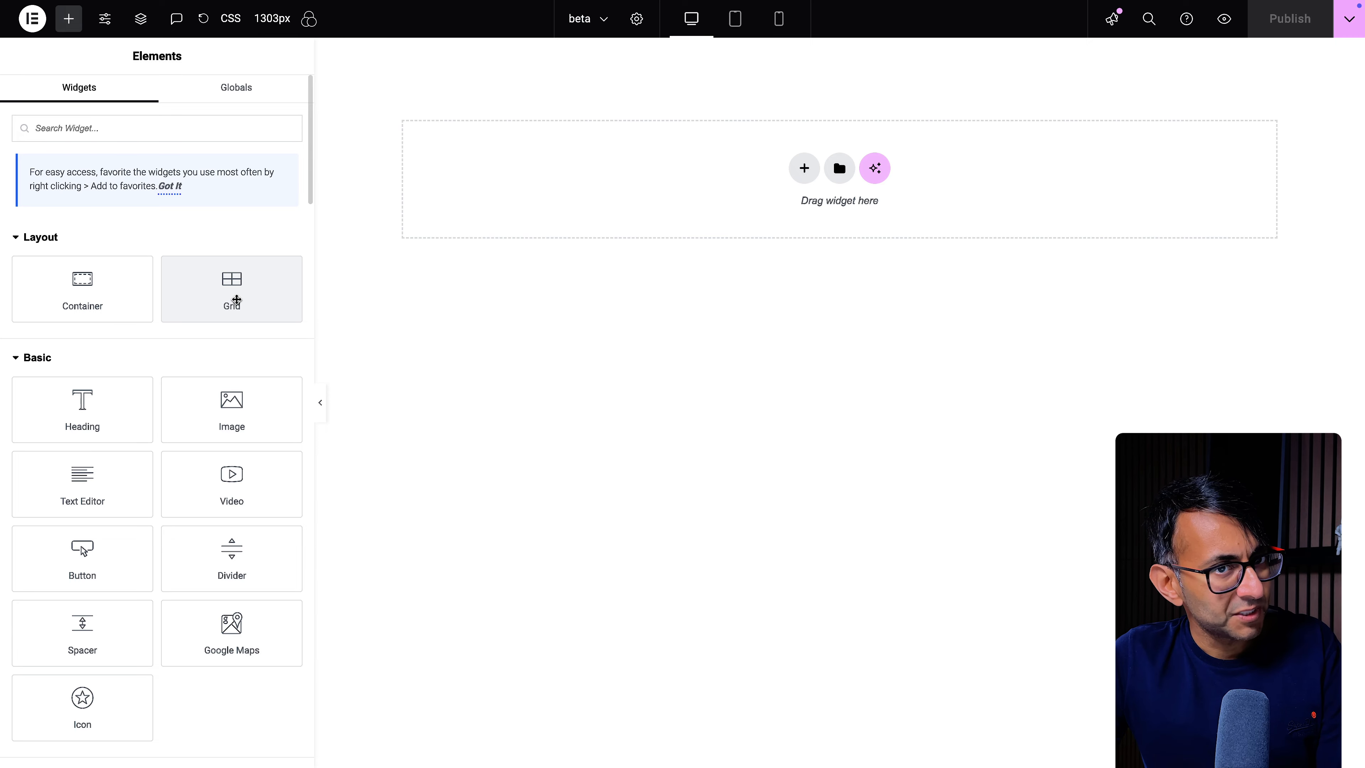
Add a Grid container to the empty page and place an Image widget in its first cell
{"action": "left_click_drag", "start_coordinate": [231, 300], "coordinate": [535, 201]}
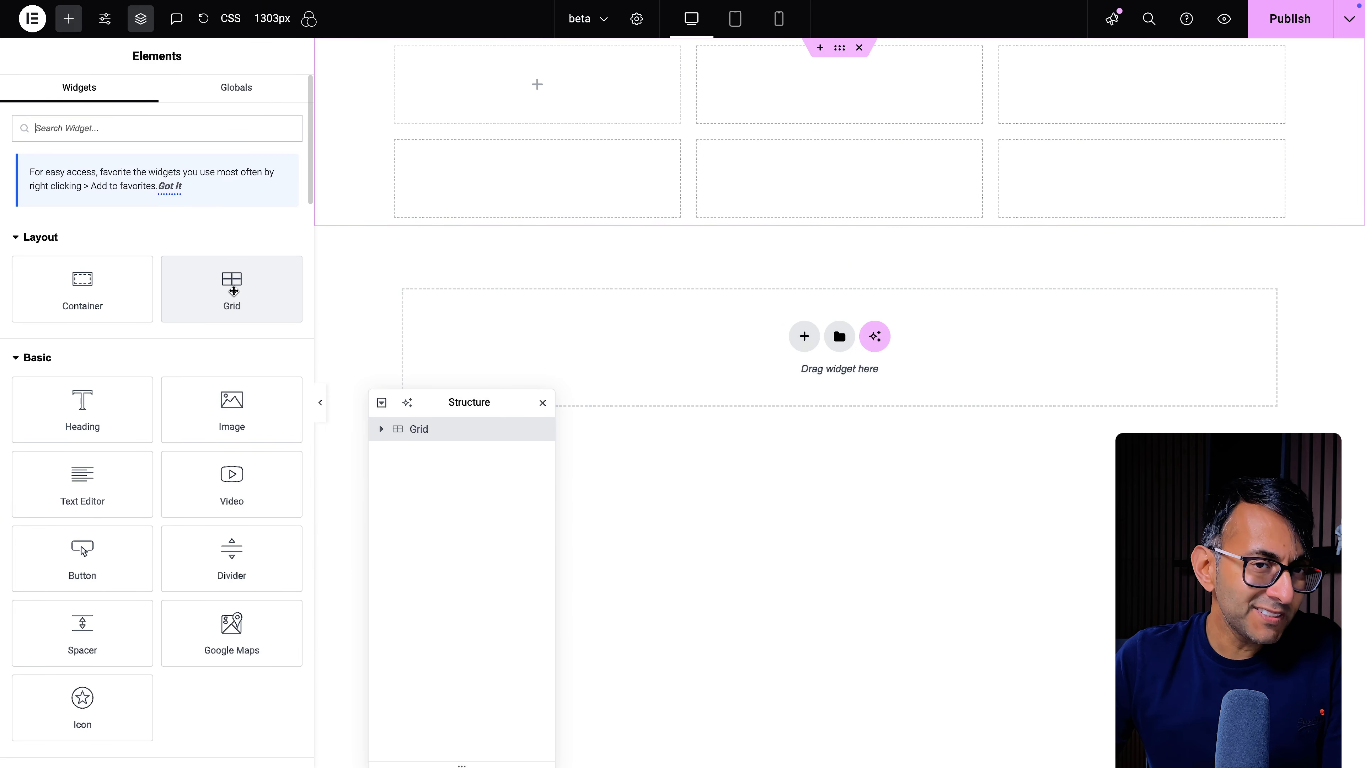
{"action": "left_click_drag", "start_coordinate": [231, 409], "coordinate": [524, 108]}
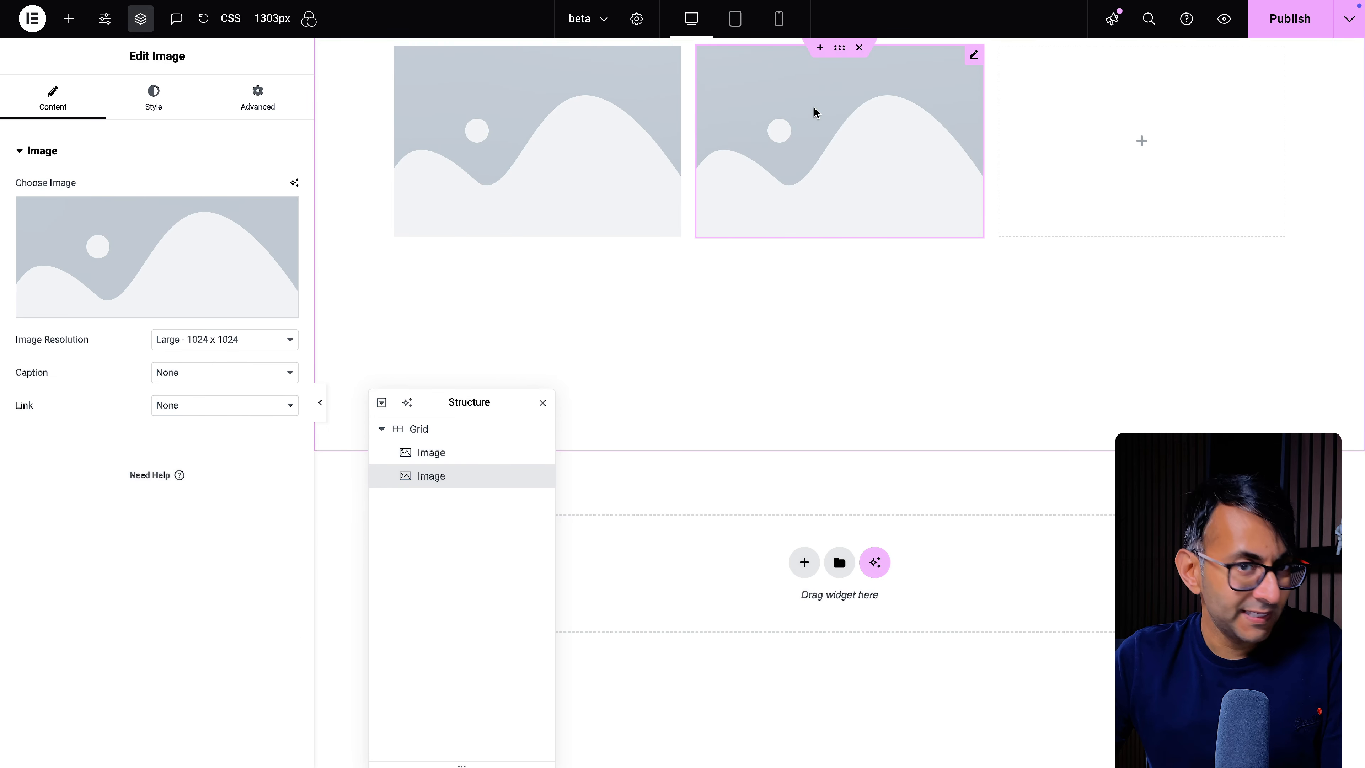
{"action": "left_click", "coordinate": [345, 204]}
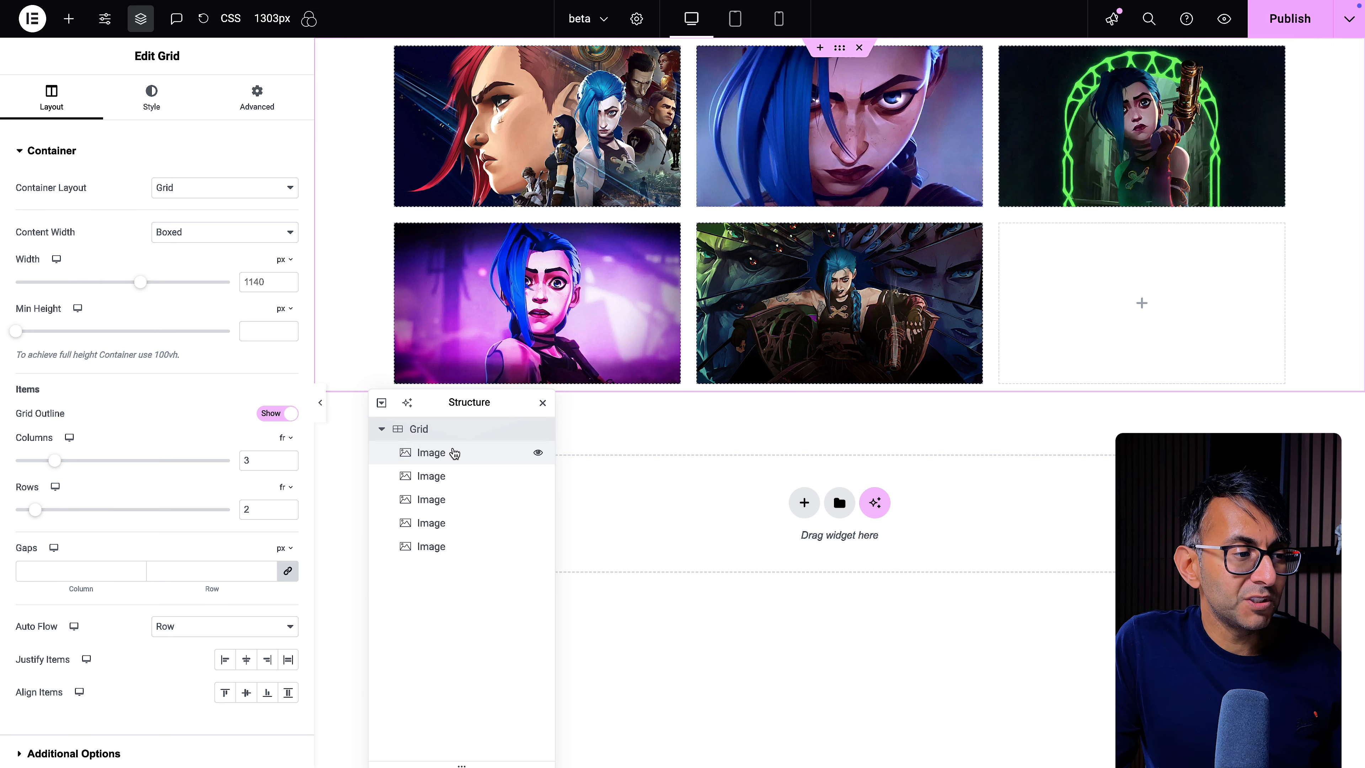
Open the empty custom CSS editor of the first image in the grid
{"action": "left_click", "coordinate": [476, 451]}
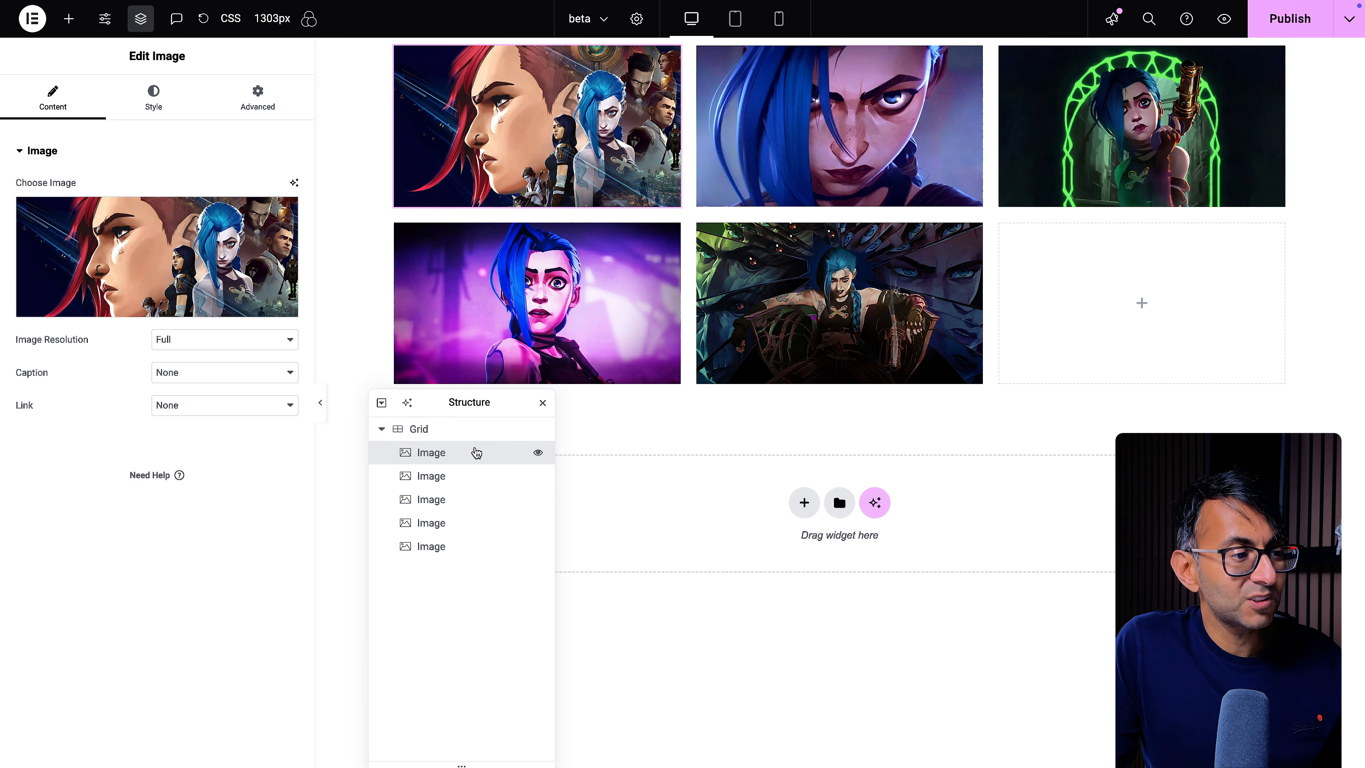
{"action": "left_click", "coordinate": [265, 106]}
{"action": "scroll", "coordinate": [231, 538], "scroll_direction": "down", "scroll_amount": 8}
{"action": "left_click", "coordinate": [217, 655]}
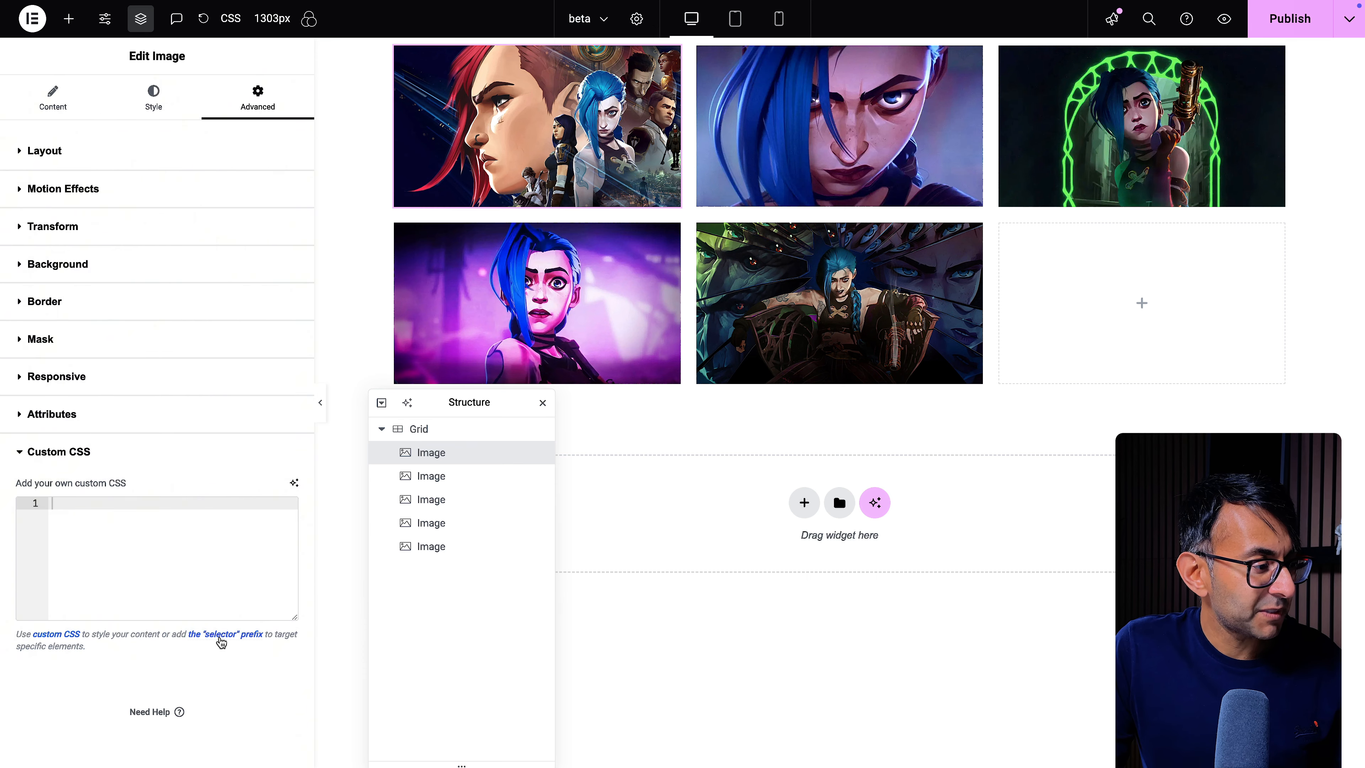
{"action": "left_click", "coordinate": [182, 519]}
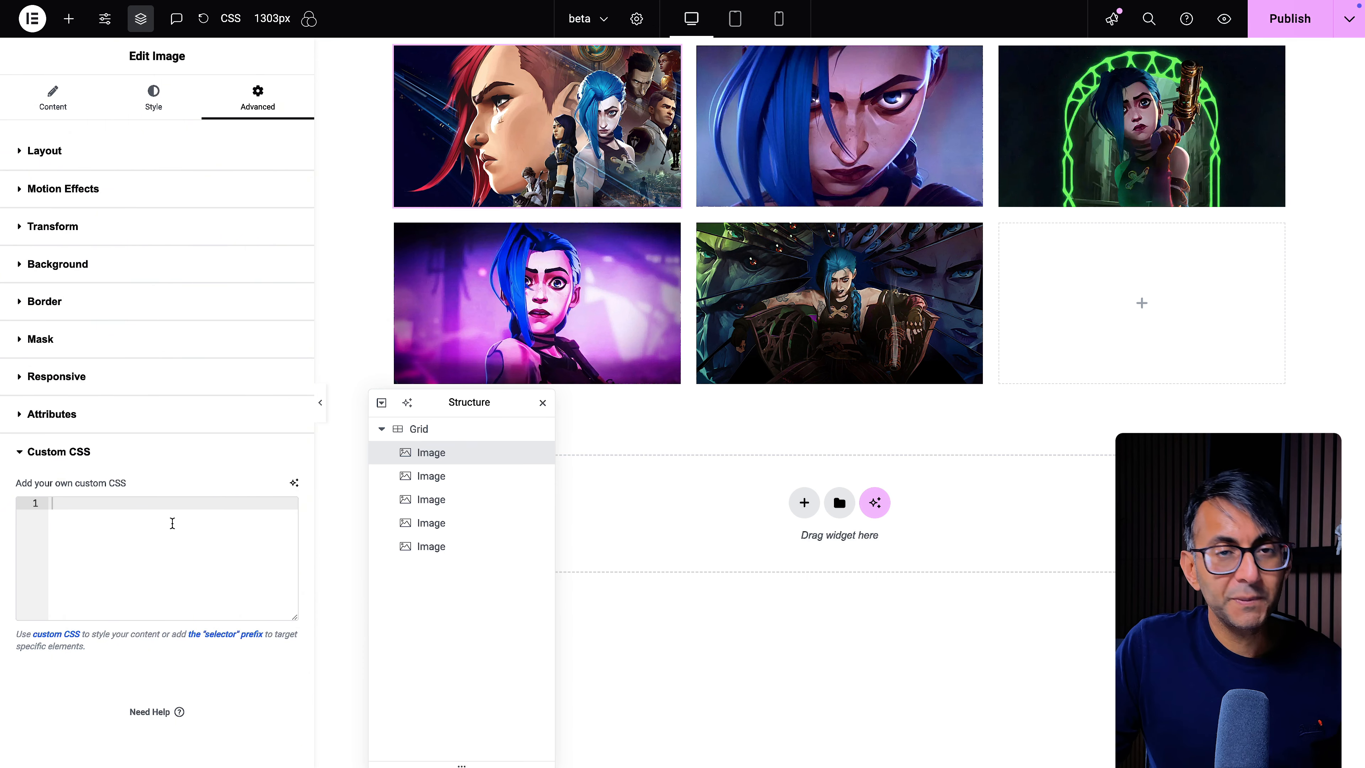
Set the first image's grid column span to 2 in its layout settings
{"action": "left_click", "coordinate": [178, 148]}
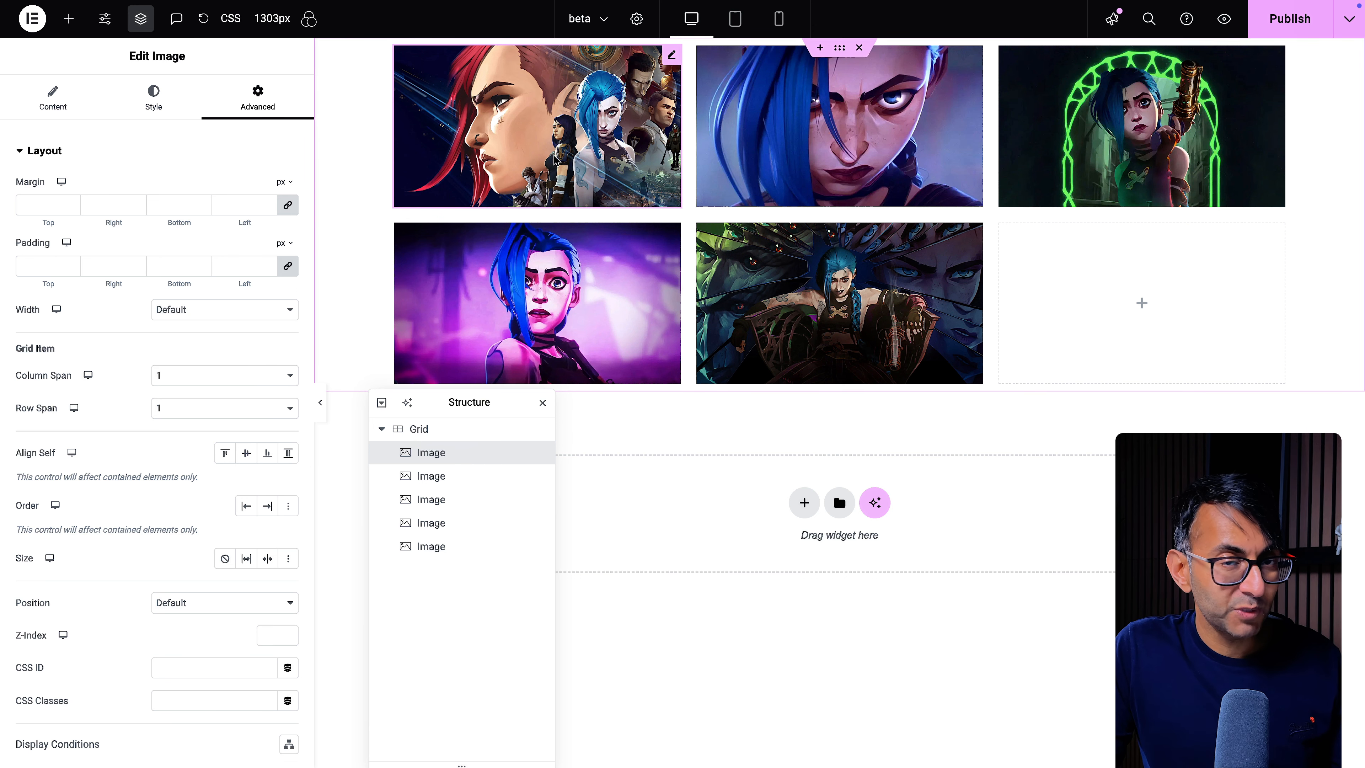
{"action": "left_click", "coordinate": [236, 385]}
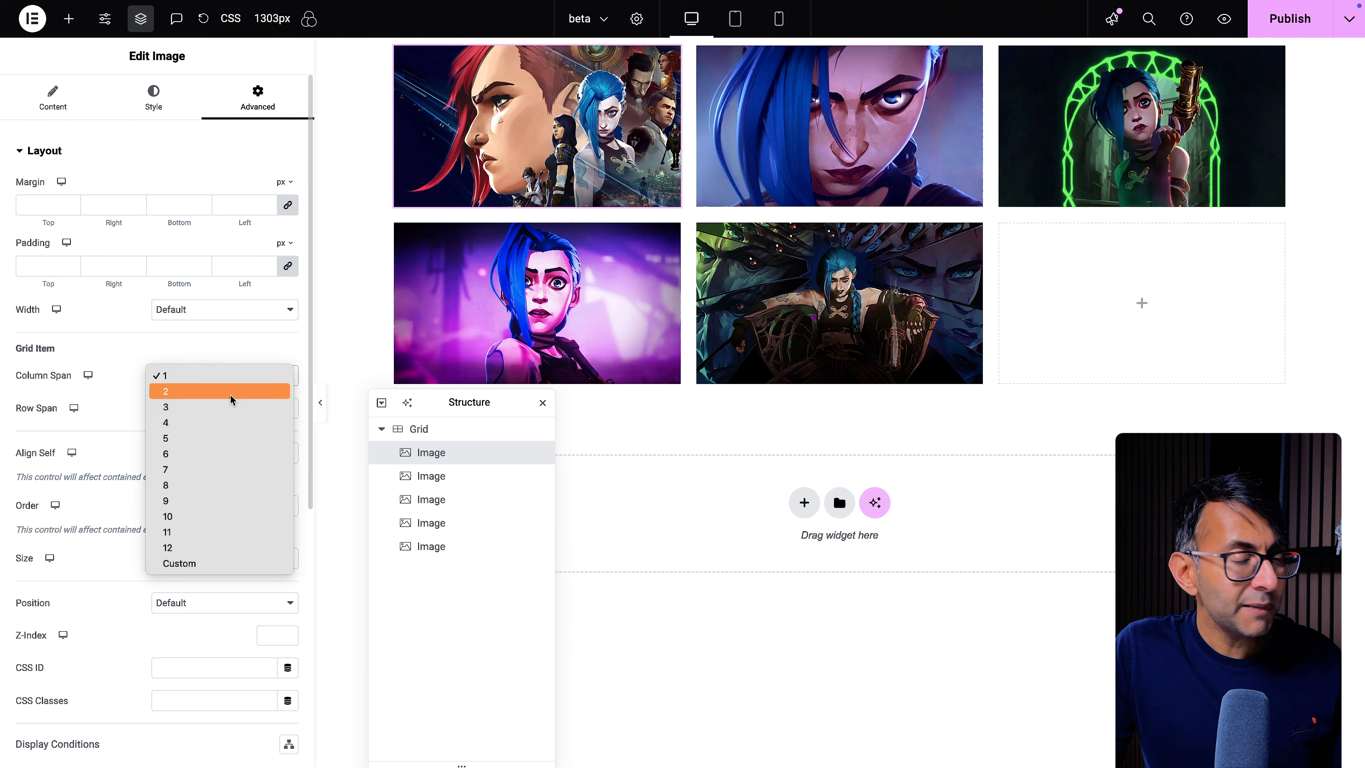
{"action": "left_click", "coordinate": [231, 394]}
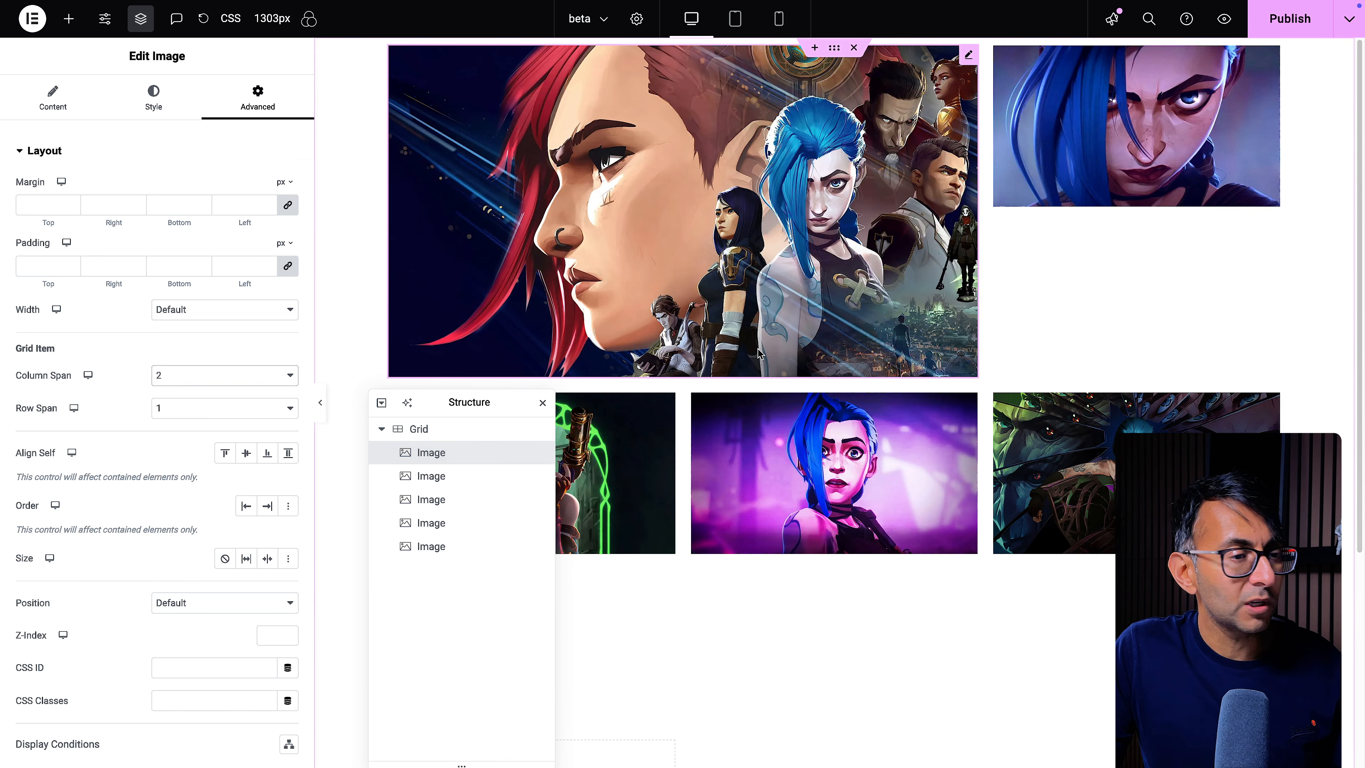
Set the first image's height to about 207 px and move the Structure panel clear of the image settings
{"action": "left_click_drag", "start_coordinate": [441, 403], "coordinate": [324, 357]}
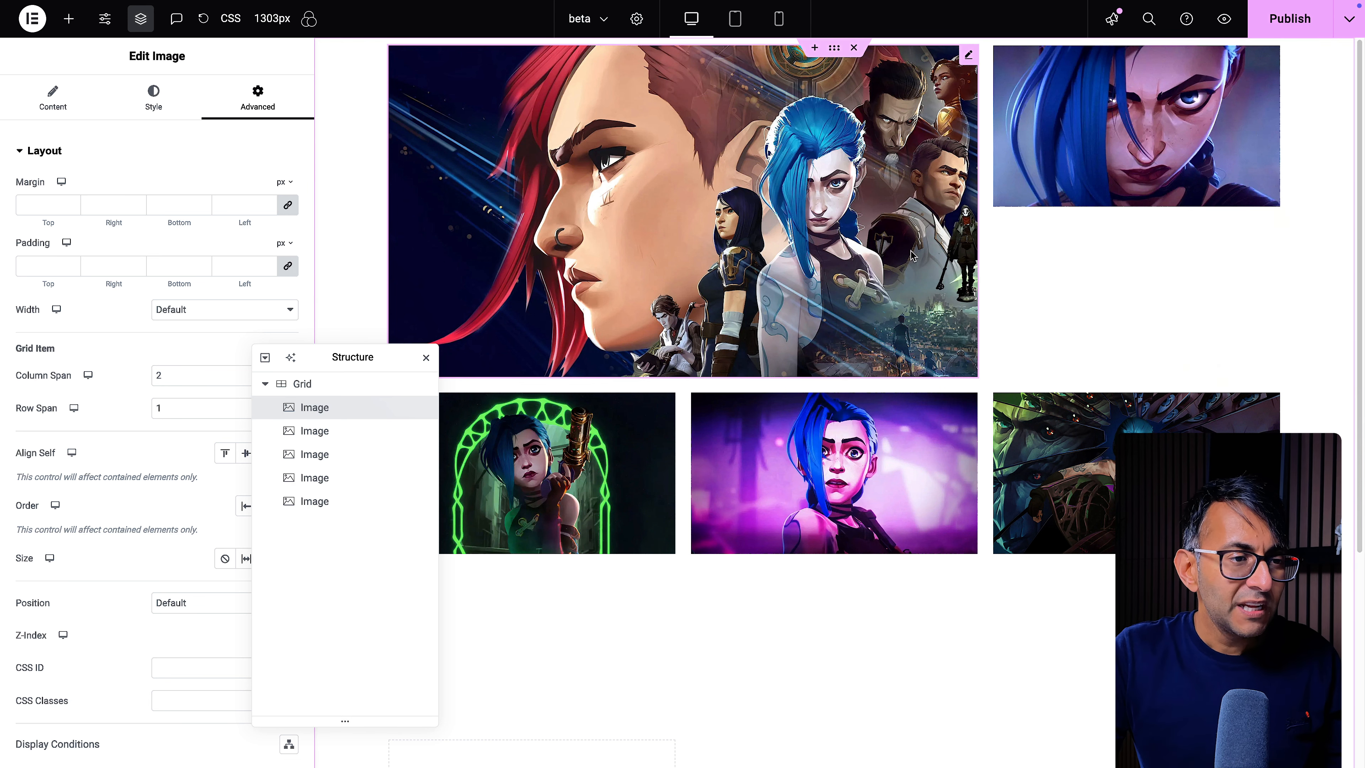
{"action": "left_click_drag", "start_coordinate": [337, 359], "coordinate": [377, 361]}
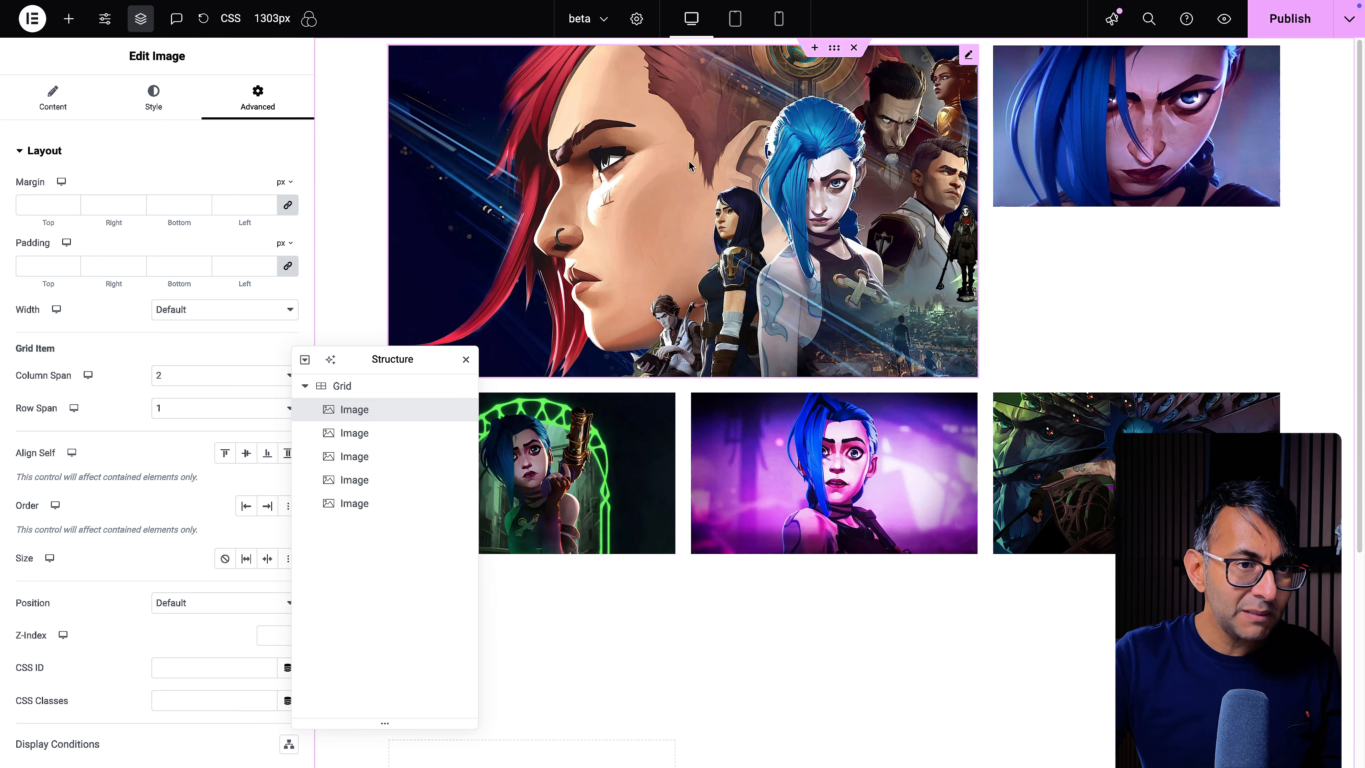
{"action": "left_click", "coordinate": [53, 109]}
{"action": "left_click", "coordinate": [153, 102]}
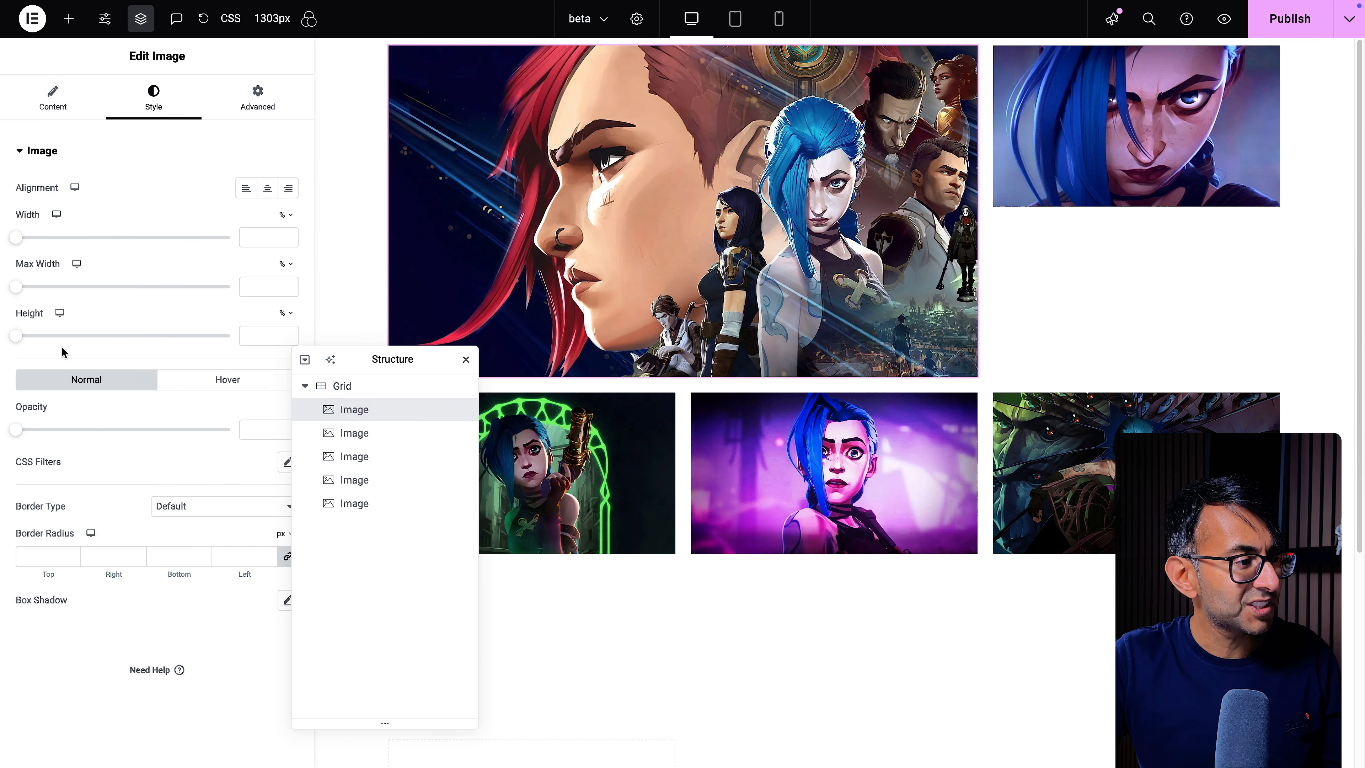
{"action": "left_click_drag", "start_coordinate": [16, 336], "coordinate": [104, 336]}
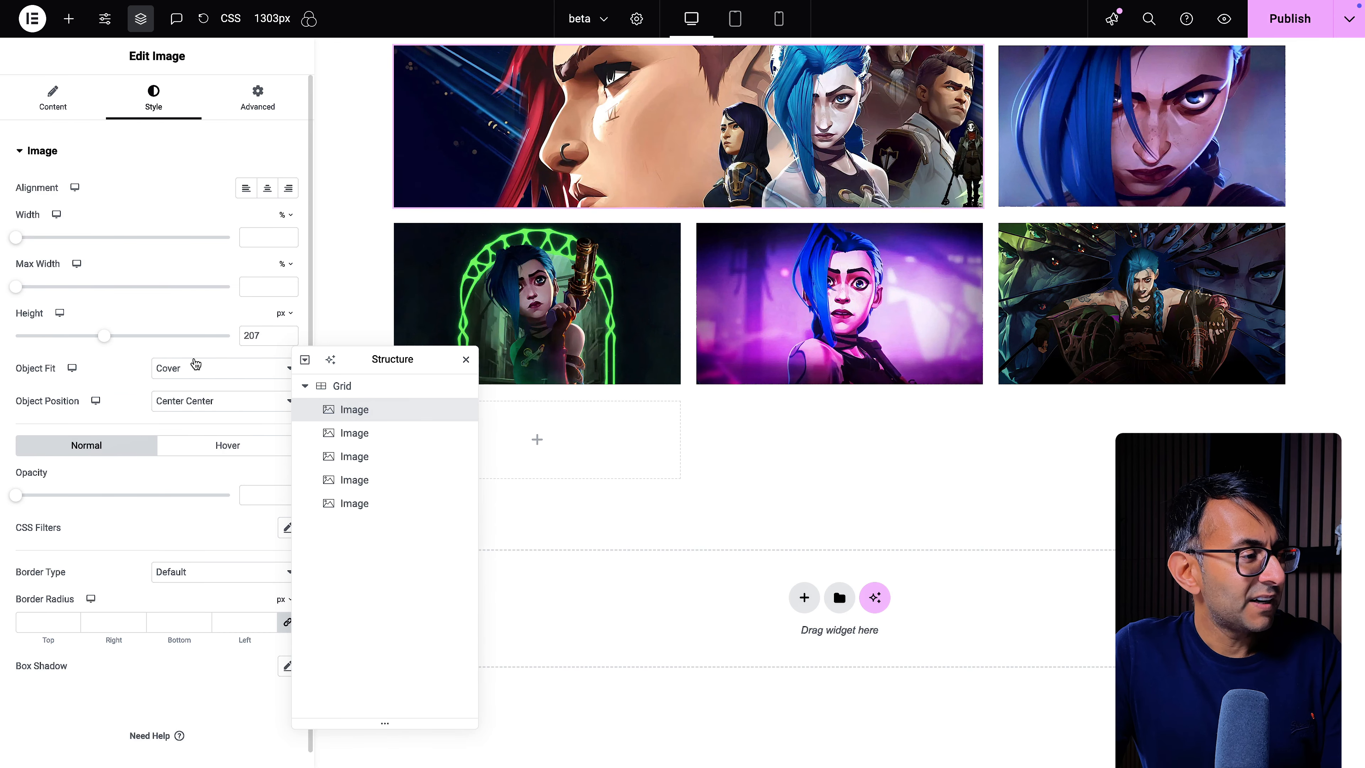
{"action": "left_click_drag", "start_coordinate": [399, 363], "coordinate": [822, 380]}
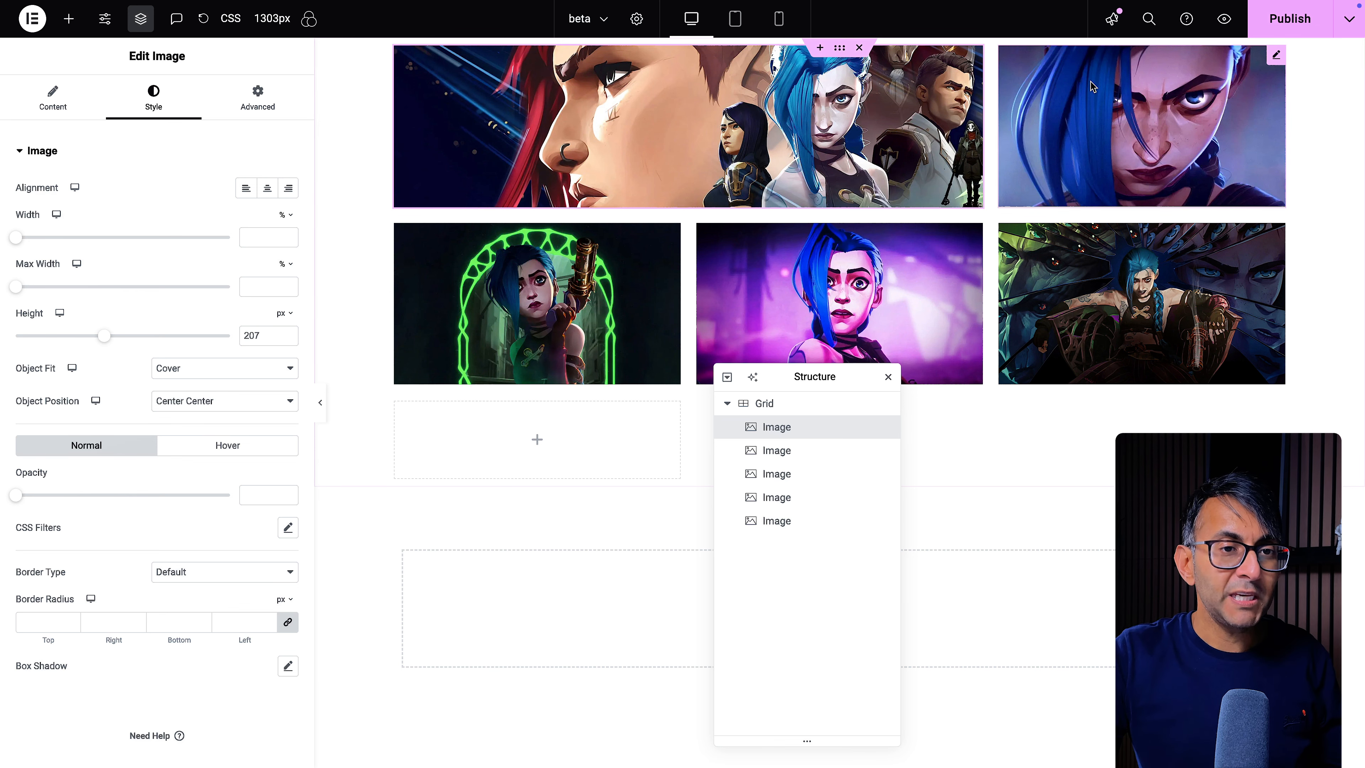
{"action": "left_click", "coordinate": [1276, 55]}
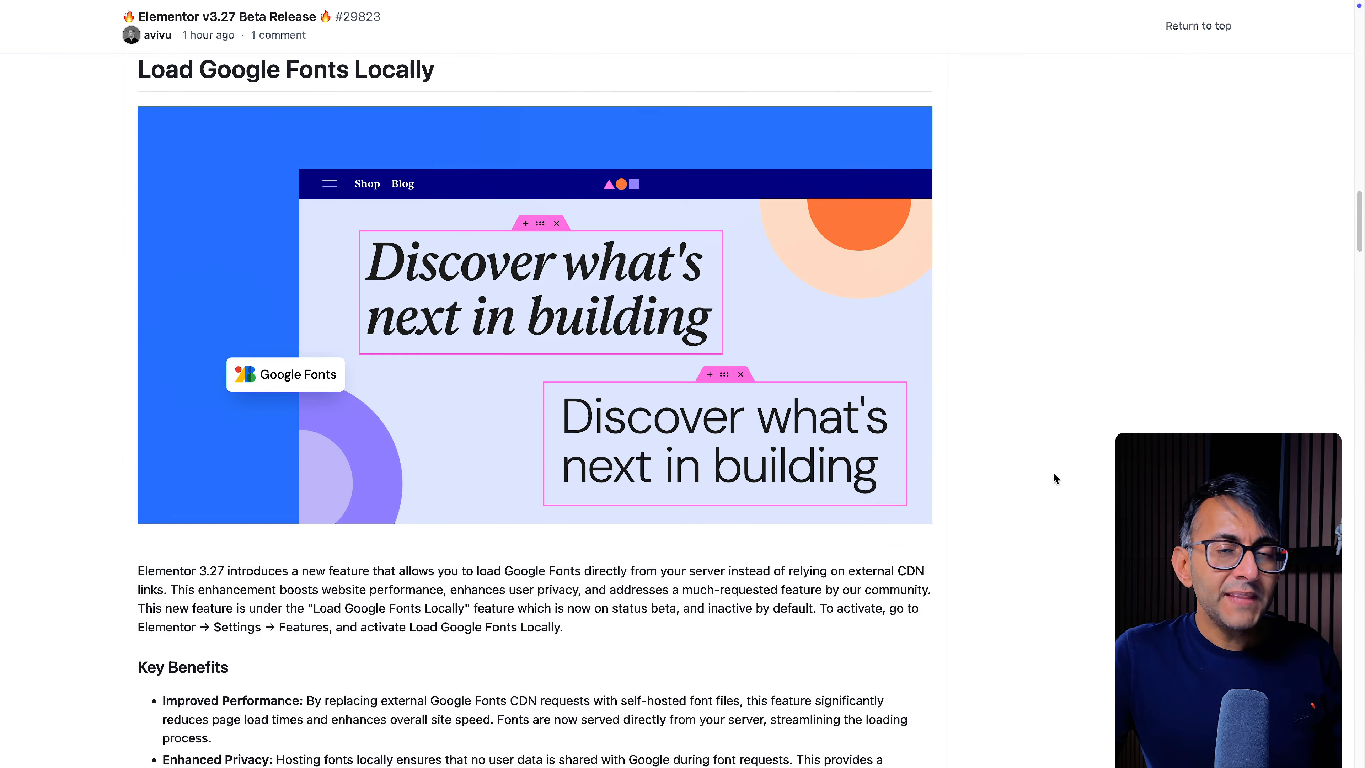
Read the release notes on loading Google Fonts locally, check that experiment in Elementor's feature settings, and save the settings
{"action": "scroll", "coordinate": [1054, 477], "scroll_direction": "down", "scroll_amount": 5}
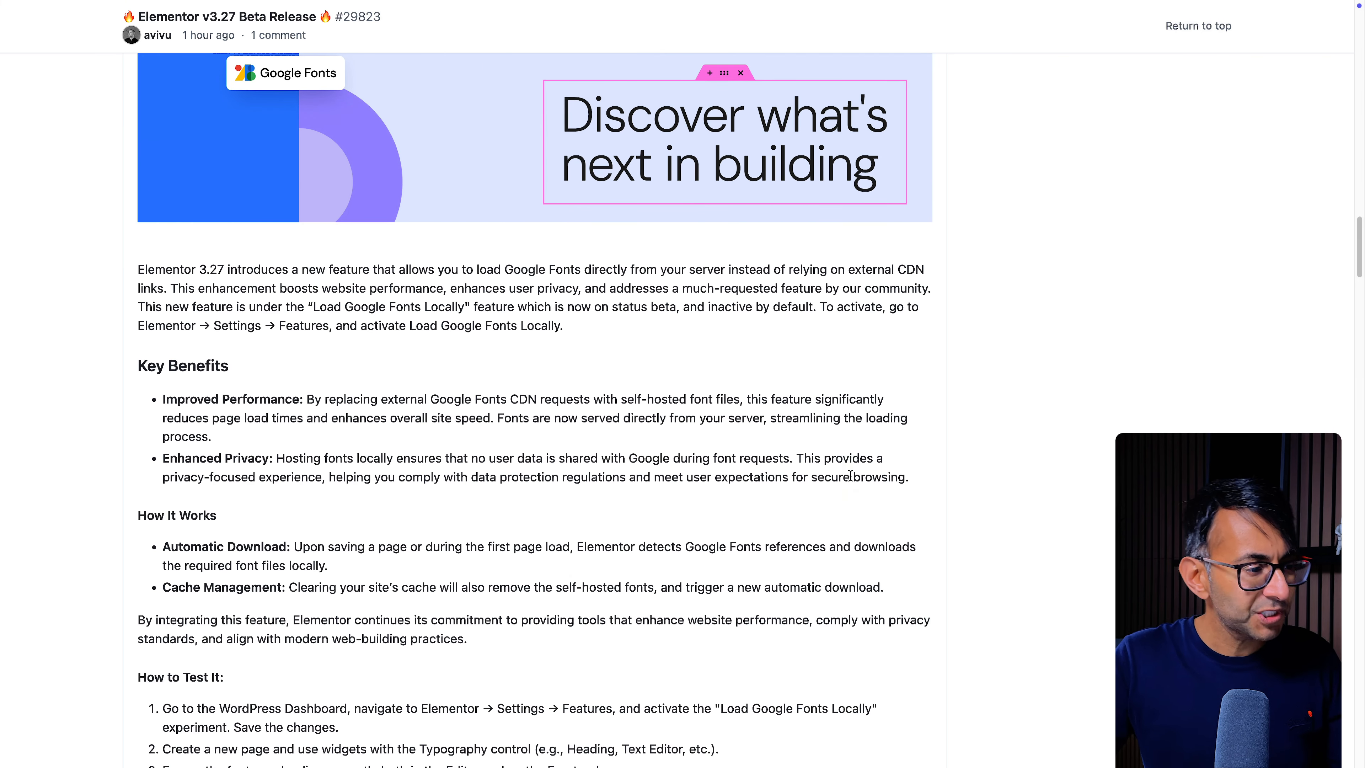
{"action": "scroll", "coordinate": [849, 473], "scroll_direction": "down", "scroll_amount": 3}
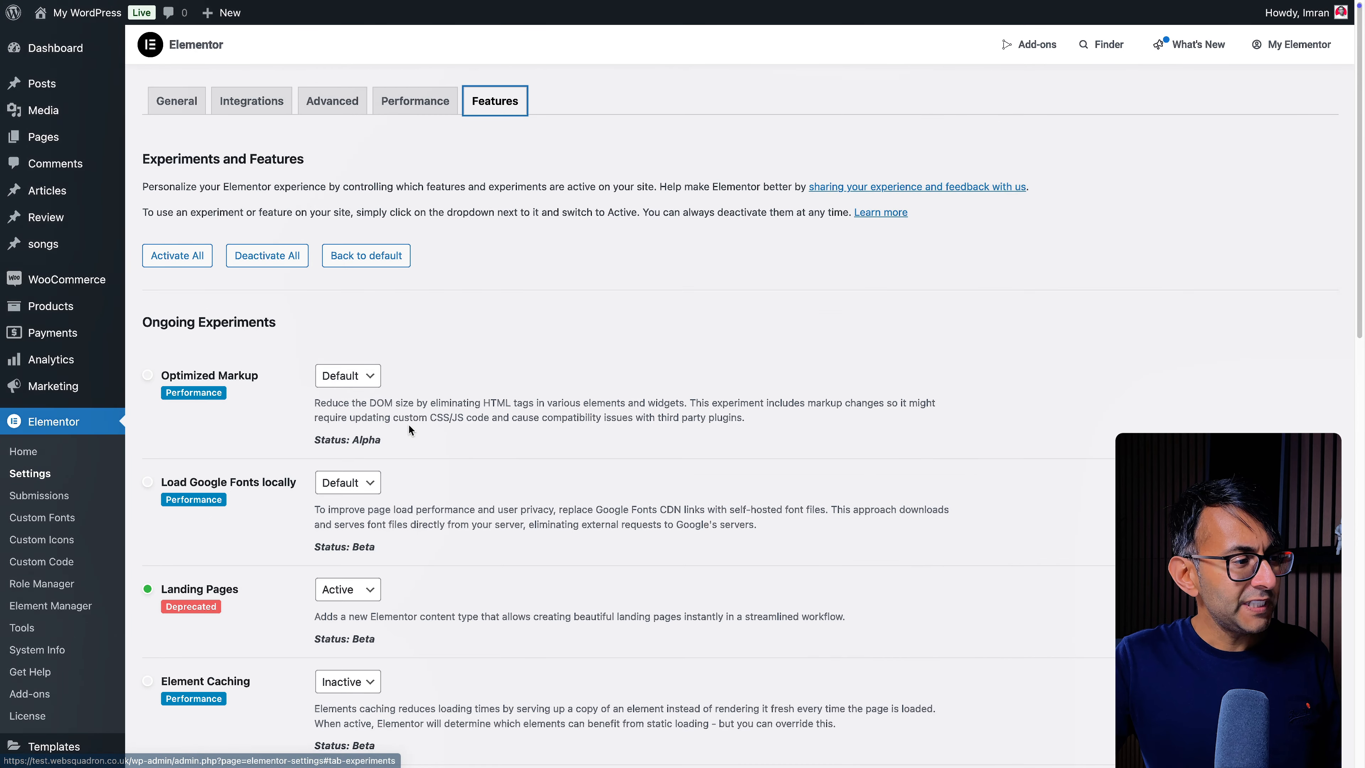
{"action": "scroll", "coordinate": [408, 423], "scroll_direction": "down", "scroll_amount": 2}
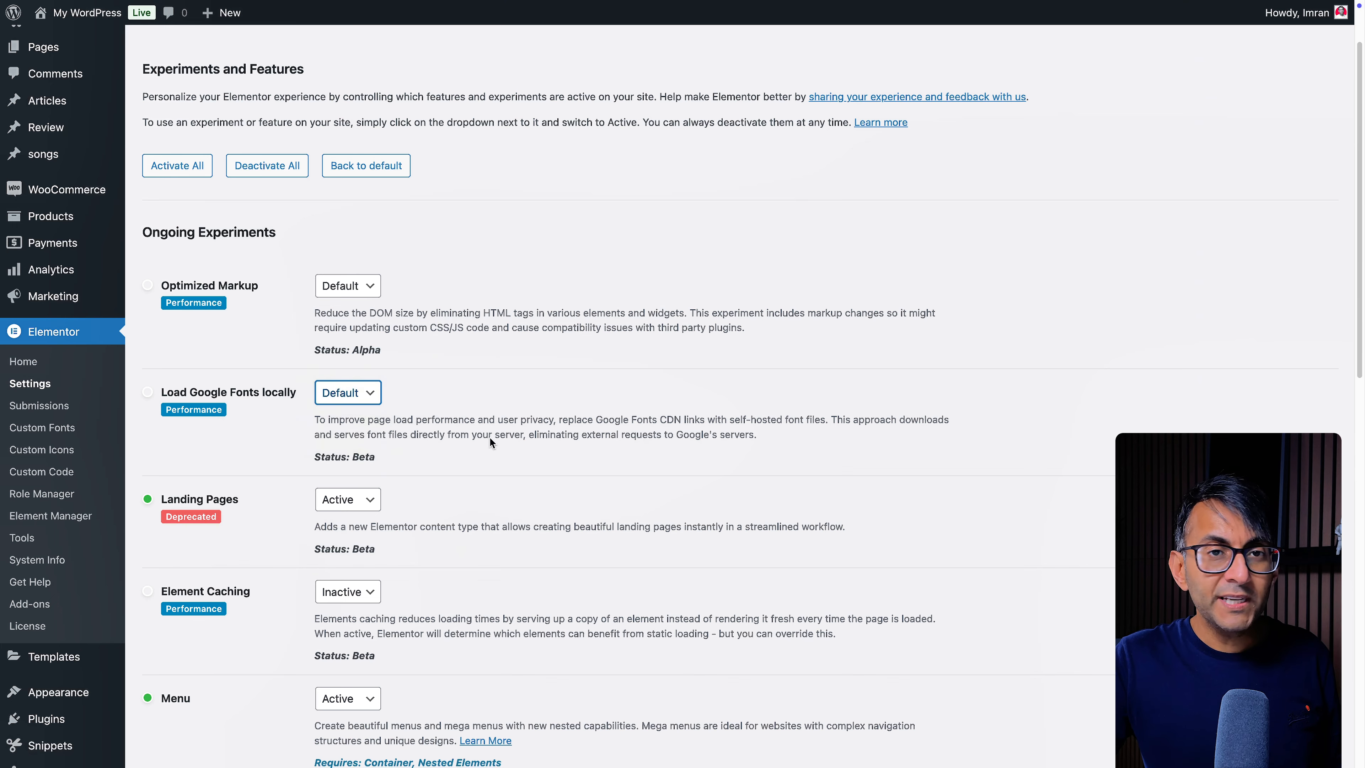
{"action": "scroll", "coordinate": [490, 439], "scroll_direction": "down", "scroll_amount": 10}
{"action": "scroll", "coordinate": [492, 437], "scroll_direction": "down", "scroll_amount": 10}
{"action": "left_click", "coordinate": [180, 714]}
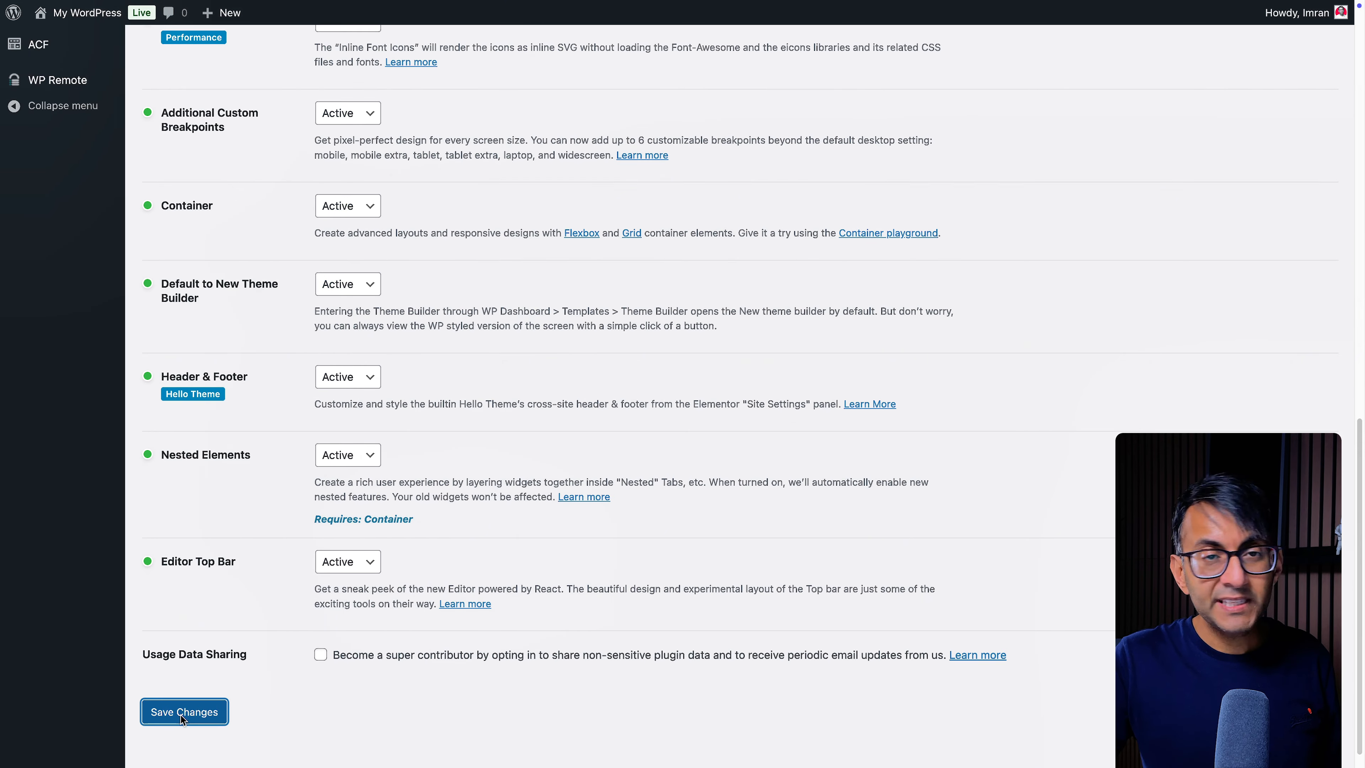
Inspect the Google Fonts enable and disable options in Elementor's advanced settings, and return to the feature list
{"action": "left_click", "coordinate": [332, 101]}
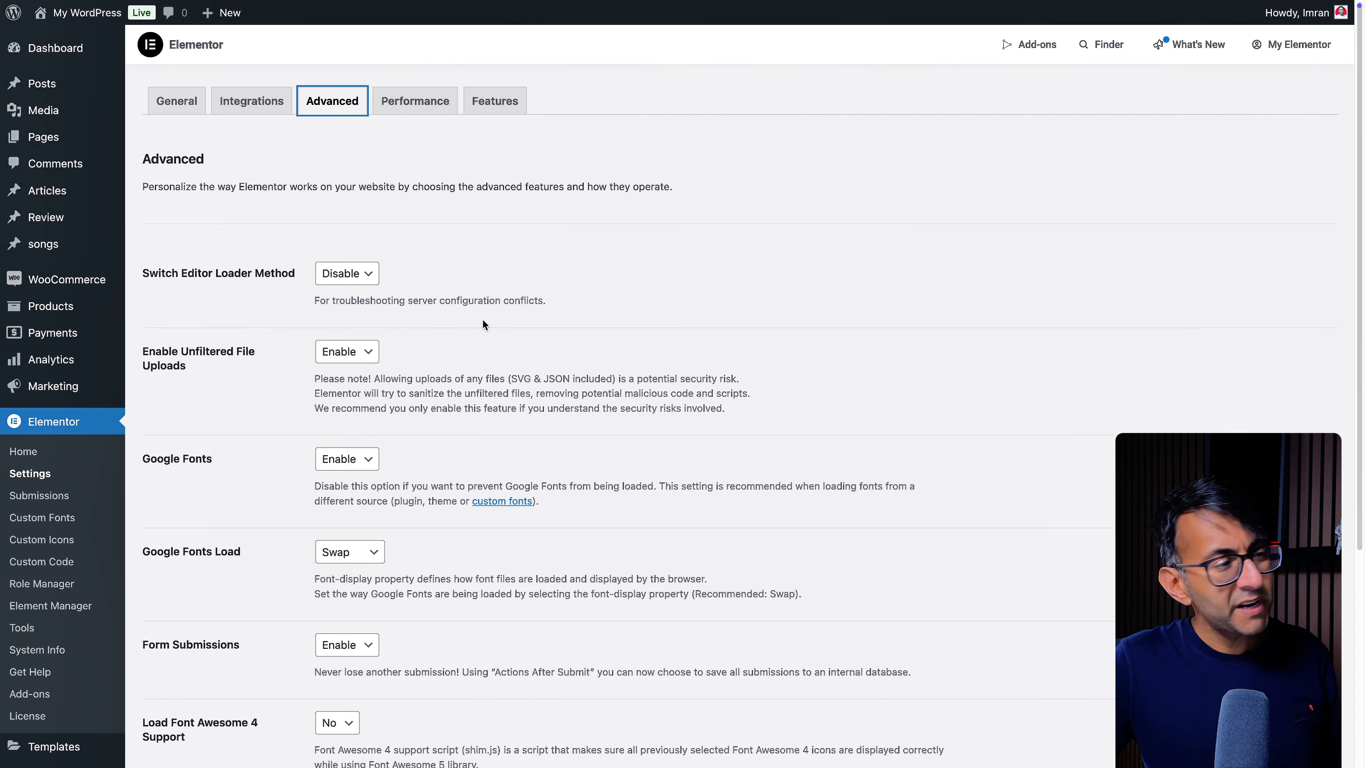
{"action": "left_click", "coordinate": [368, 458]}
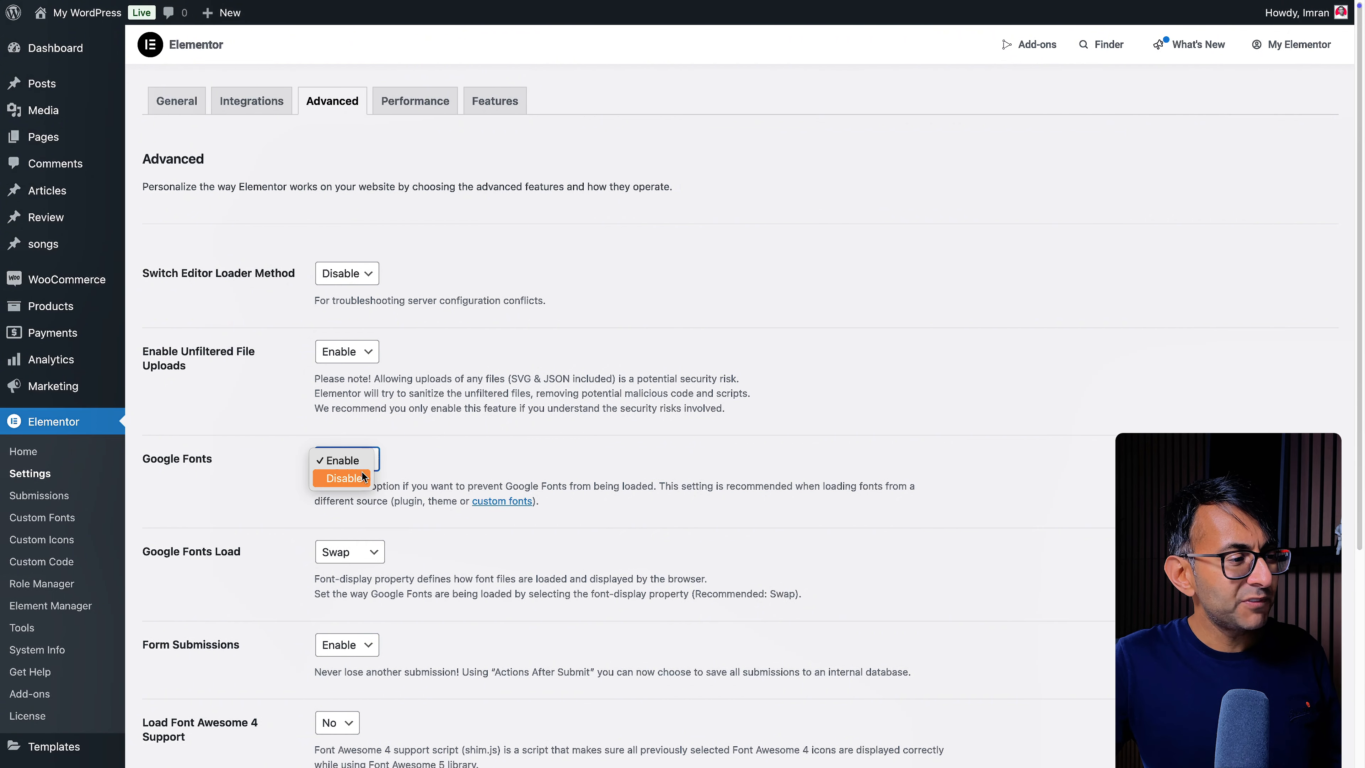
{"action": "left_click", "coordinate": [498, 467]}
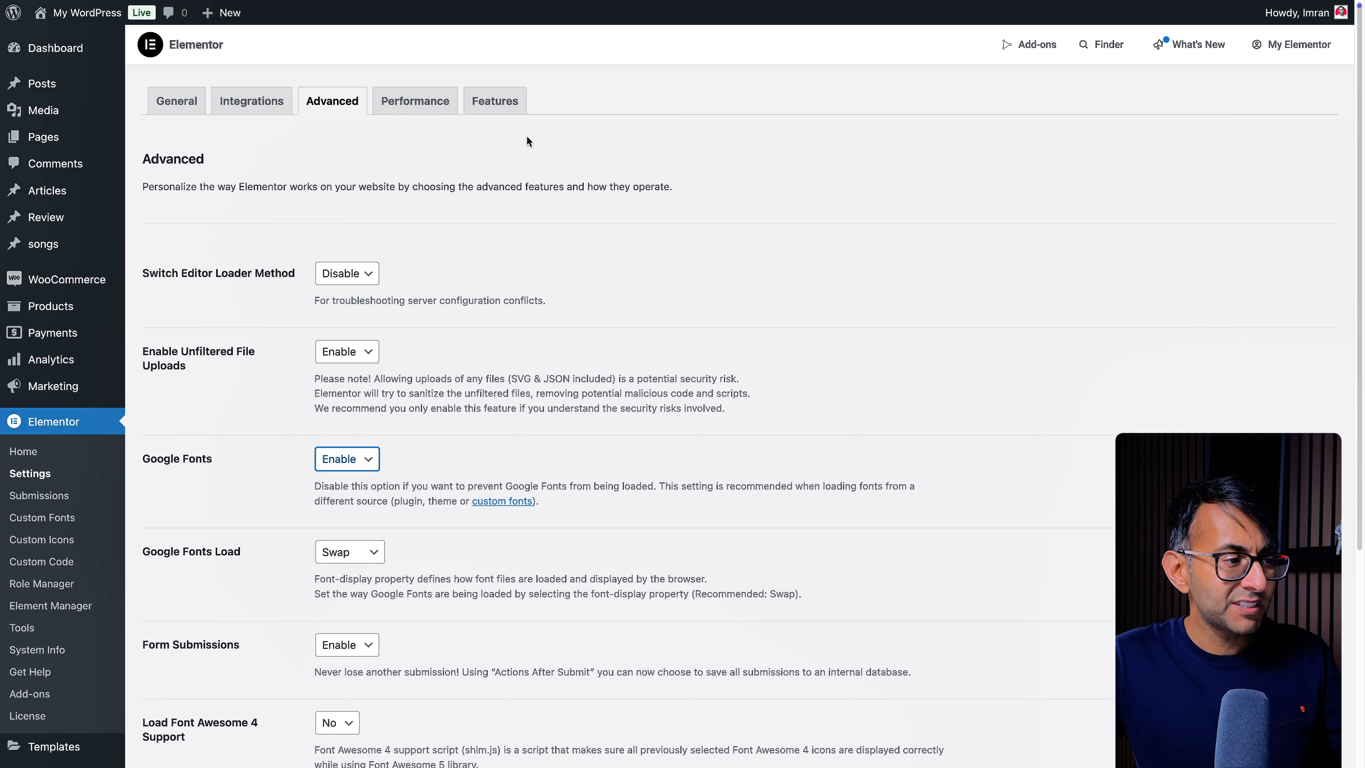
{"action": "left_click", "coordinate": [502, 106]}
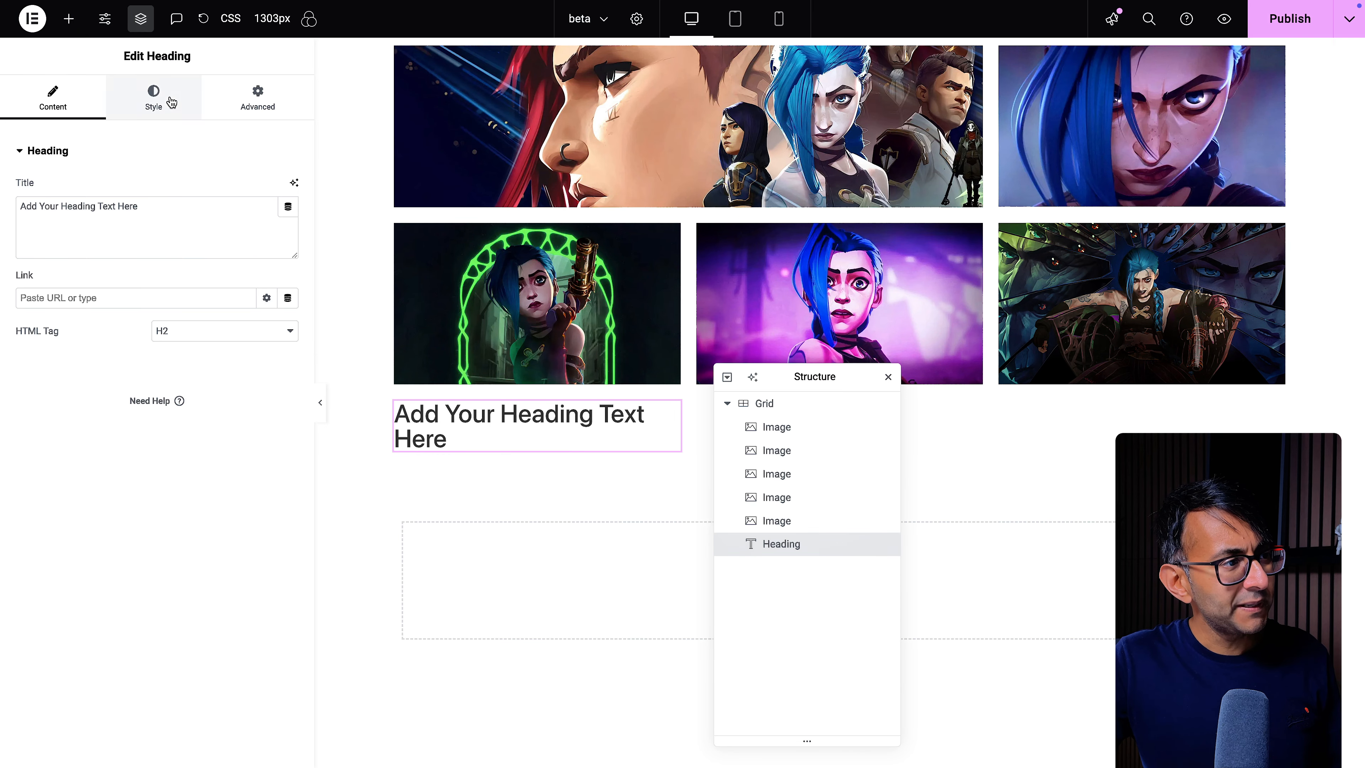
Set the heading's font family to Comic Neue and enlarge its text size
{"action": "left_click", "coordinate": [169, 101]}
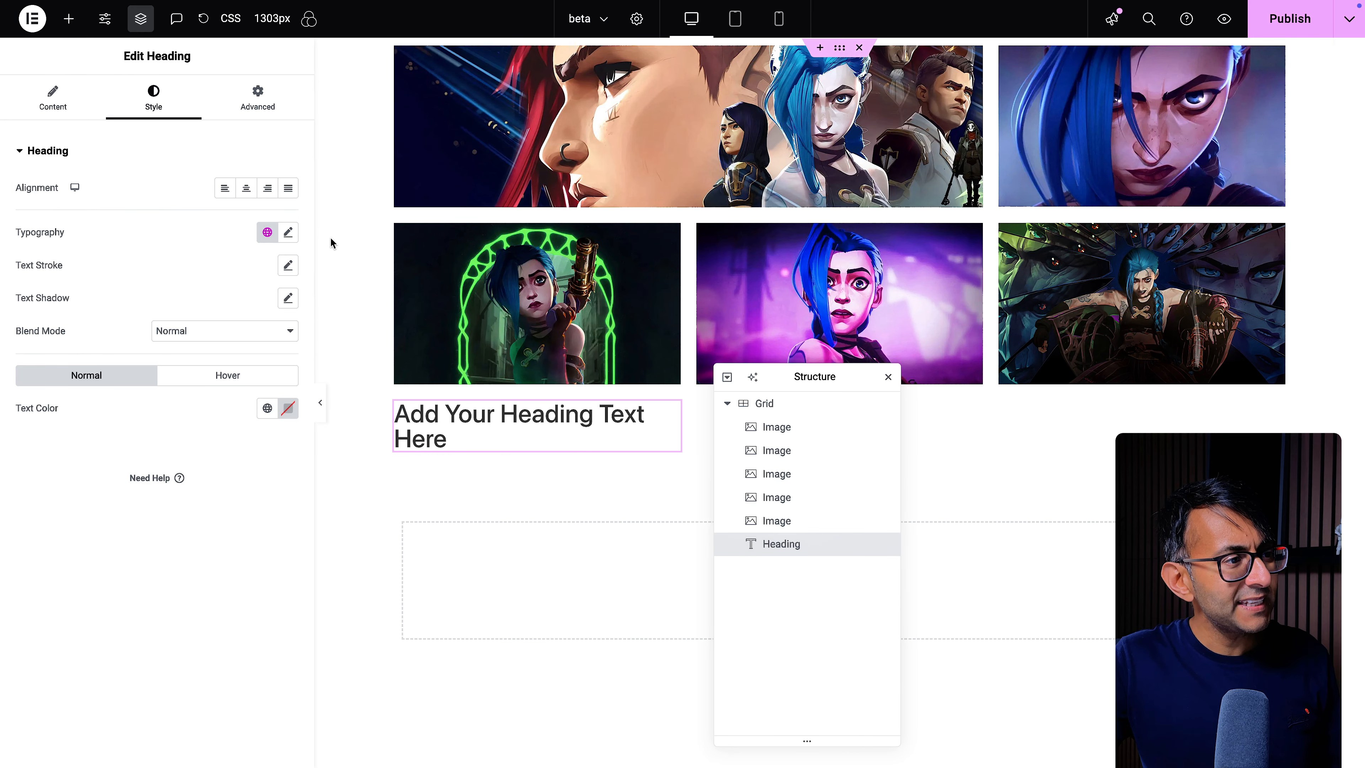
{"action": "left_click", "coordinate": [286, 234]}
{"action": "left_click", "coordinate": [273, 308]}
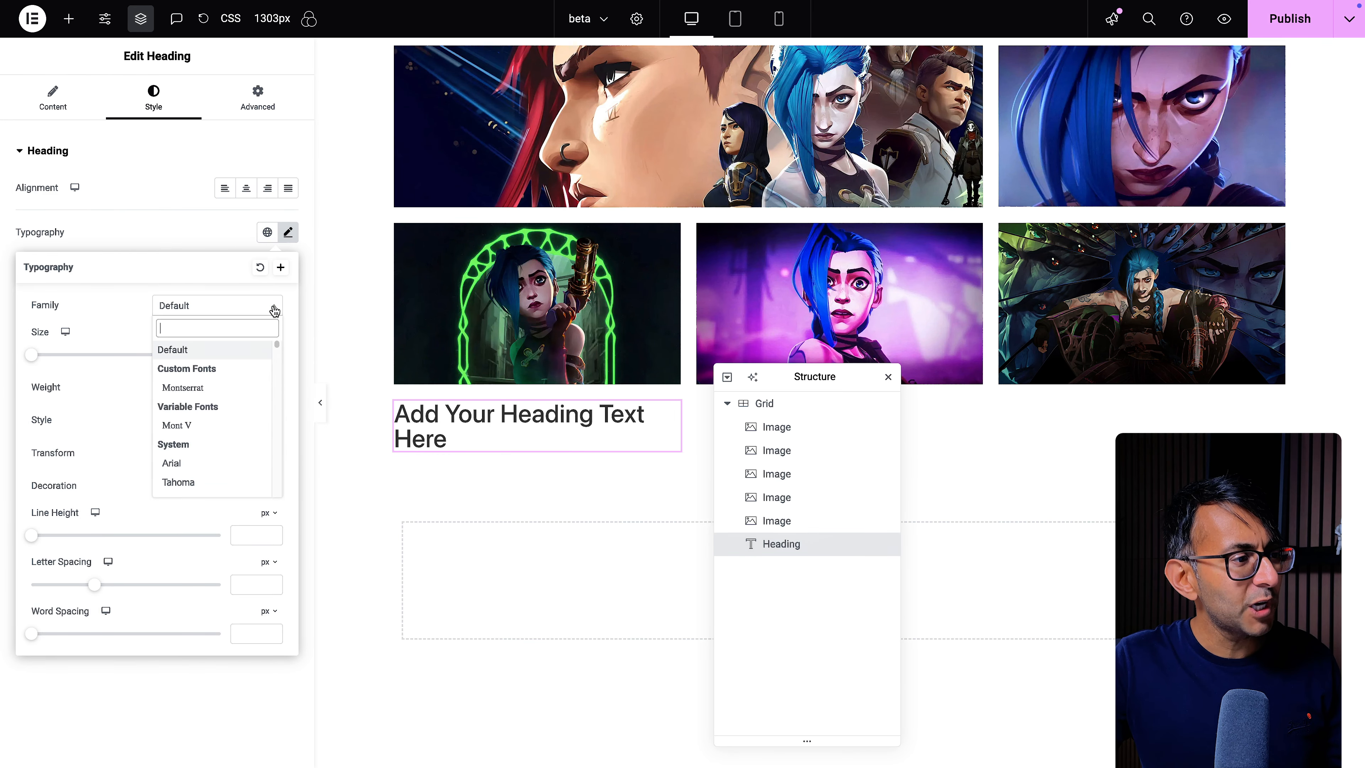
{"action": "left_click_drag", "start_coordinate": [278, 350], "coordinate": [279, 370]}
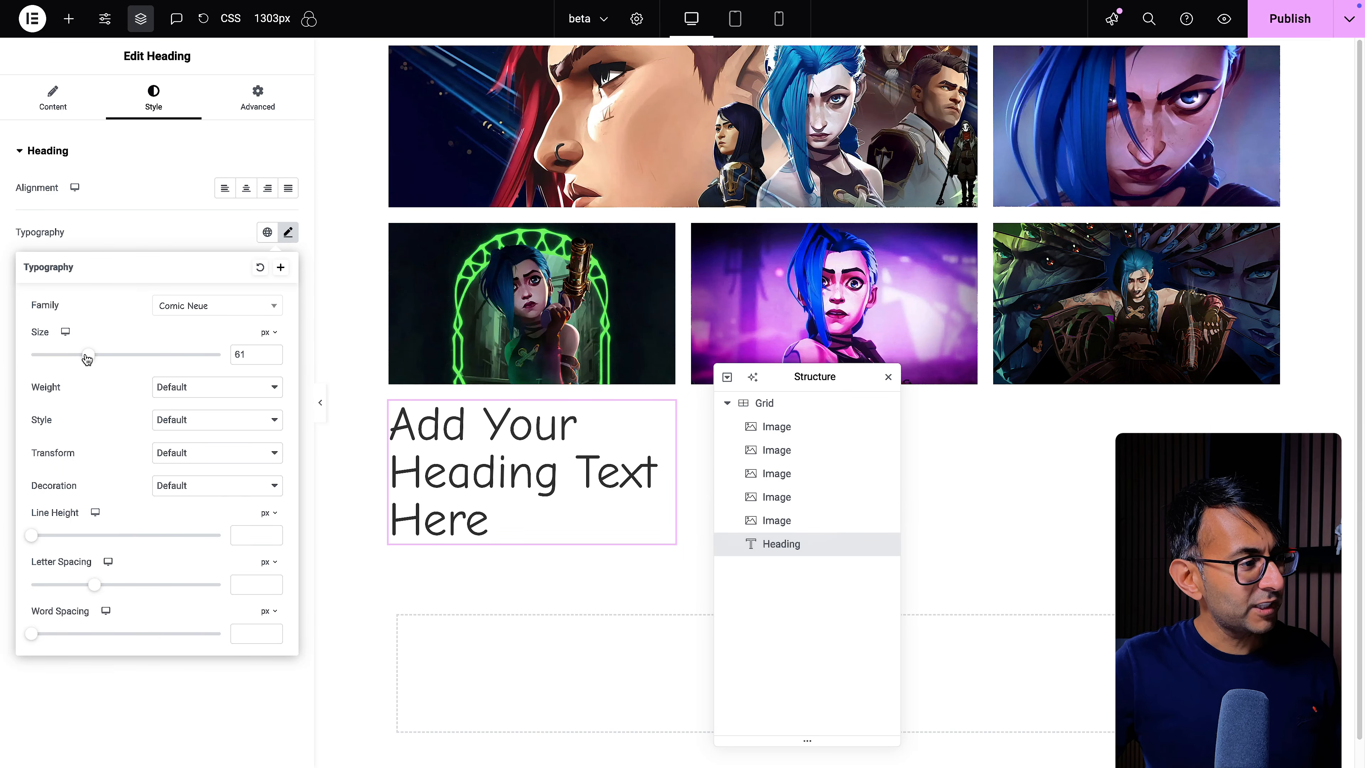
{"action": "left_click_drag", "start_coordinate": [82, 357], "coordinate": [102, 363]}
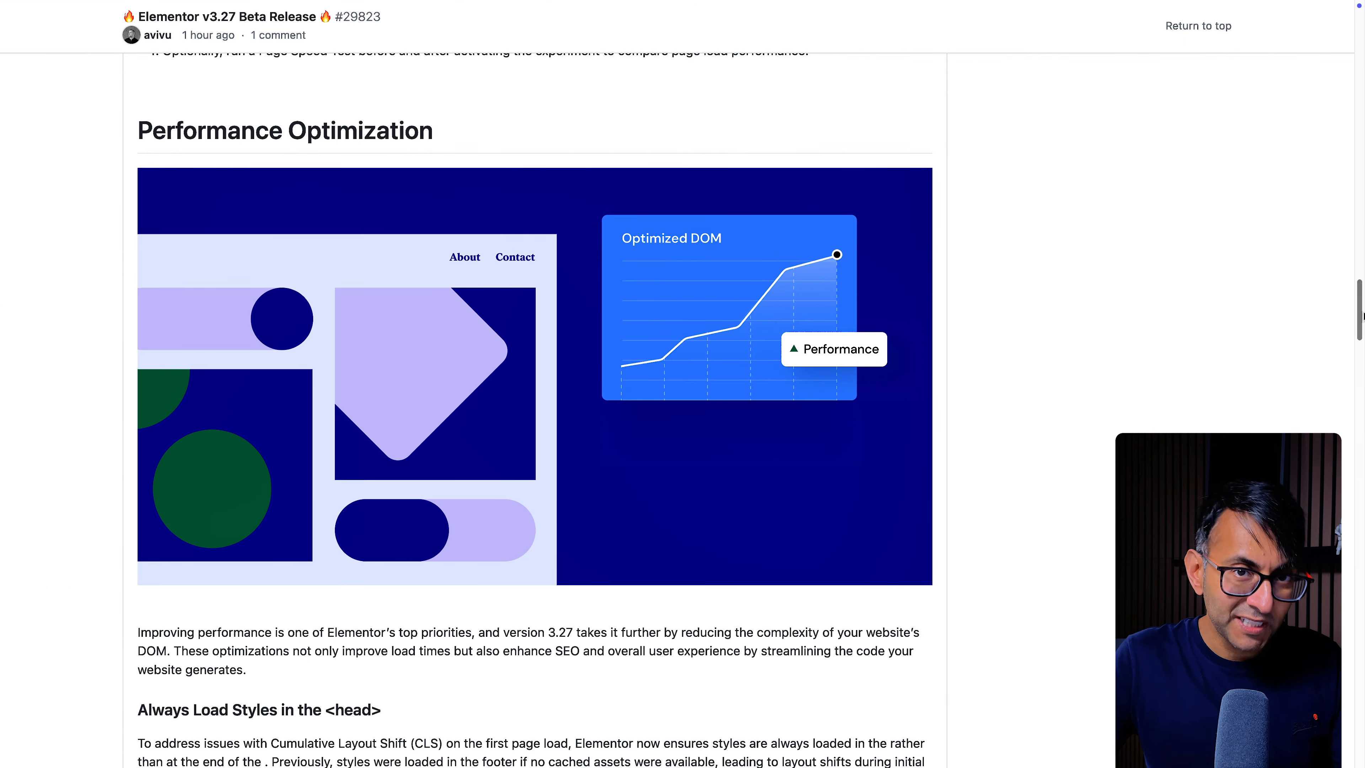
Read the Performance Optimization section of the Elementor 3.27 beta release notes, from head-loaded styles to conditional Swiper.js loading
{"action": "scroll", "coordinate": [1363, 316], "scroll_direction": "down", "scroll_amount": 7}
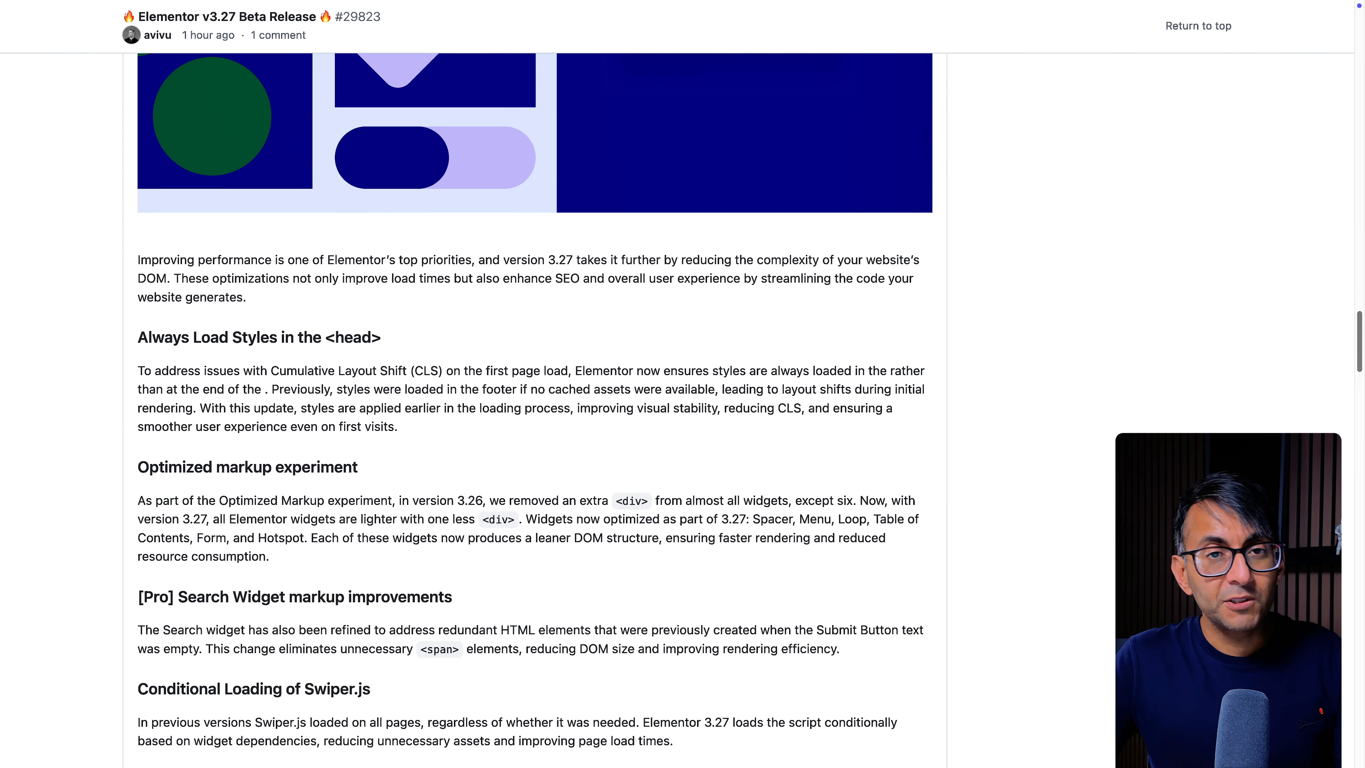
{"action": "scroll", "coordinate": [534, 409], "scroll_direction": "up", "scroll_amount": 1}
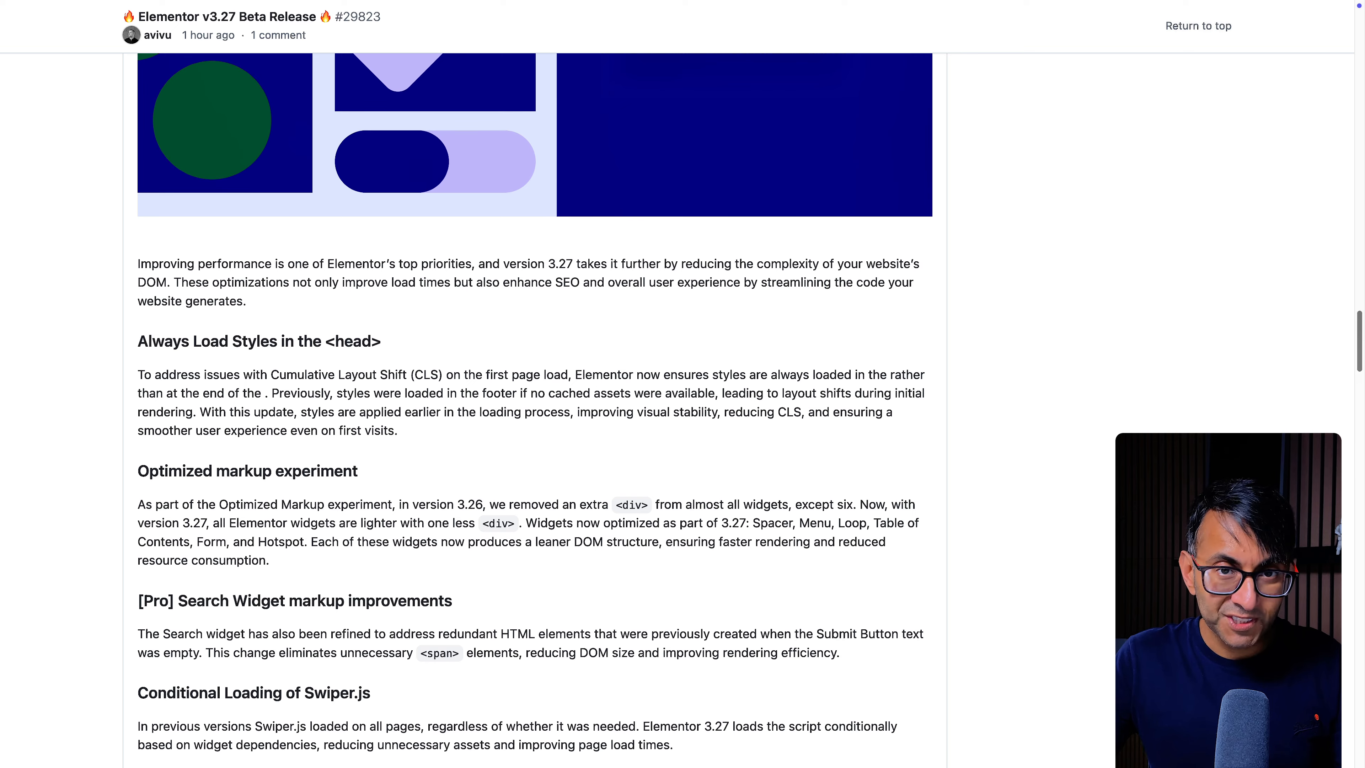
{"action": "scroll", "coordinate": [693, 462], "scroll_direction": "down", "scroll_amount": 4}
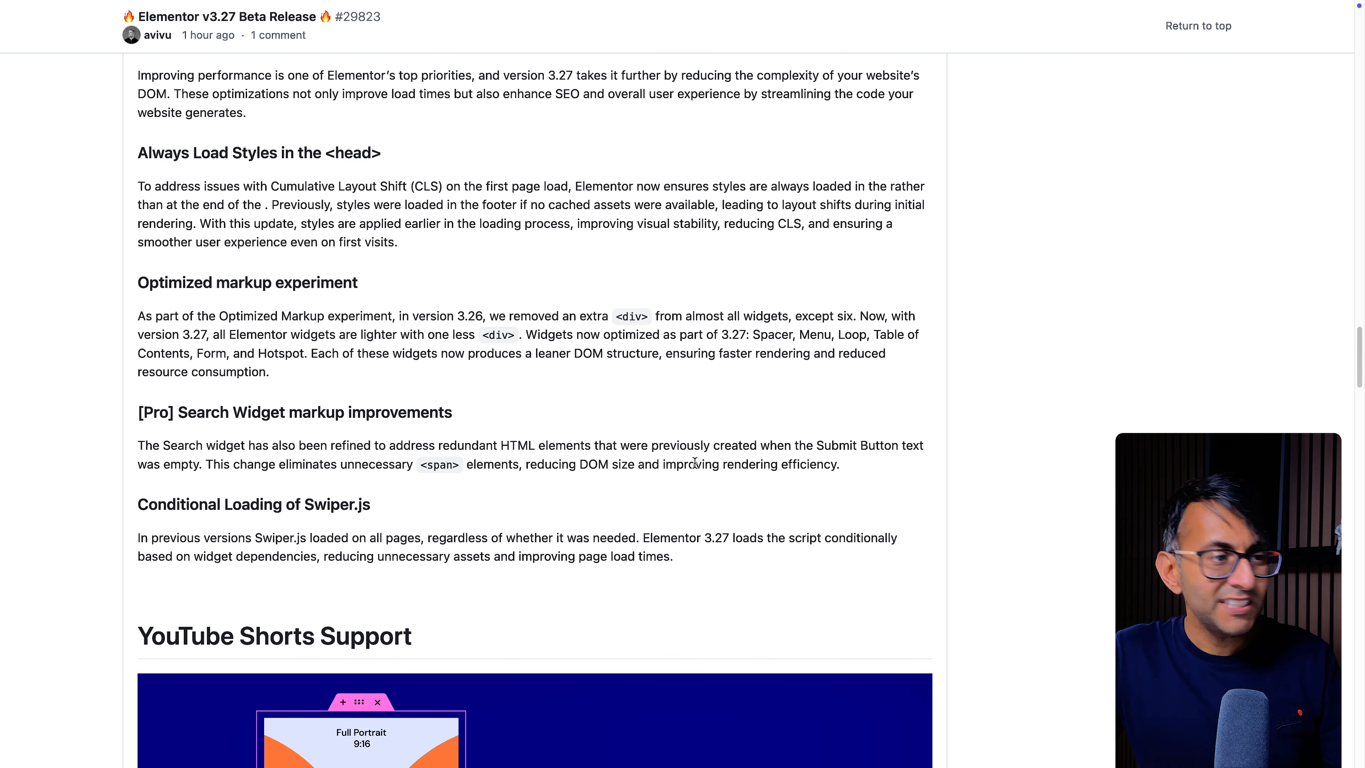
Read the release notes on conditional loading of Swiper.js and continue to the YouTube Shorts Support section
{"action": "left_click_drag", "start_coordinate": [376, 508], "coordinate": [156, 499]}
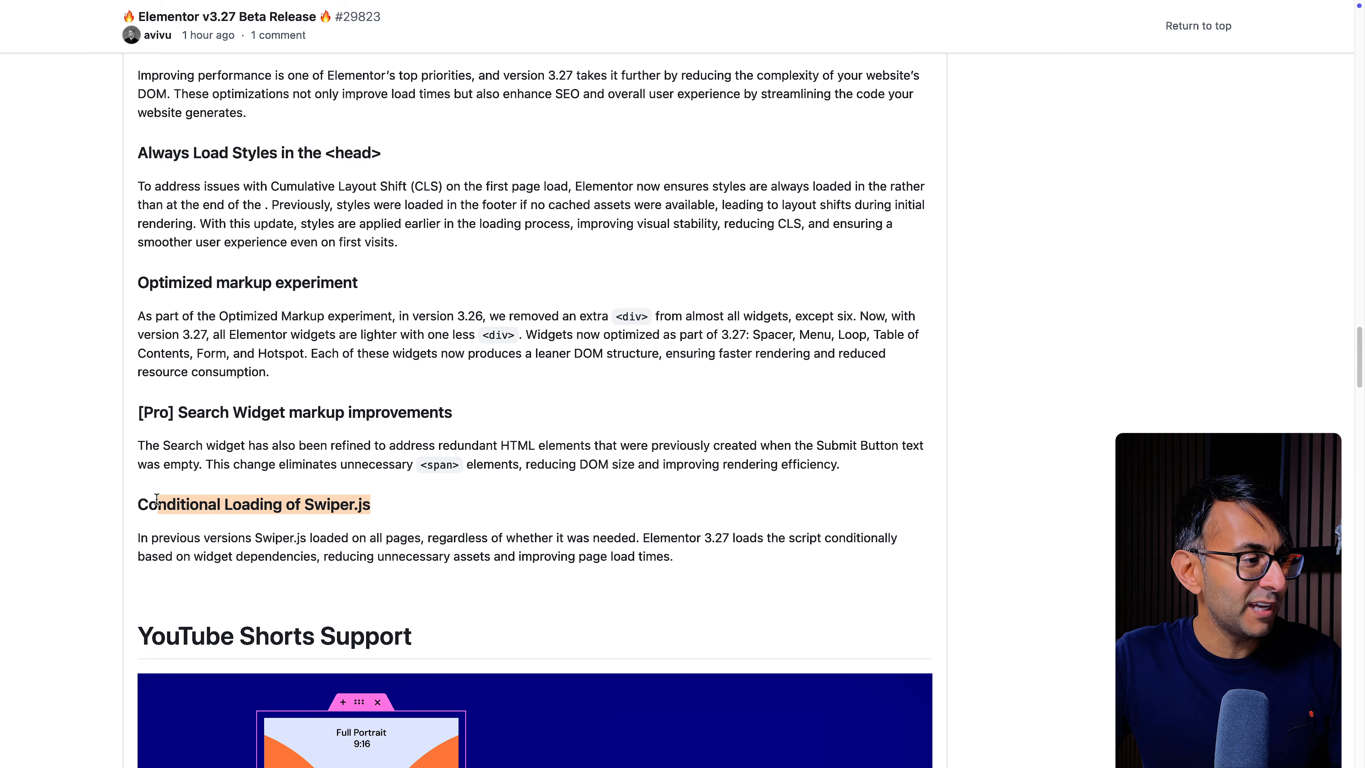
{"action": "left_click", "coordinate": [446, 535]}
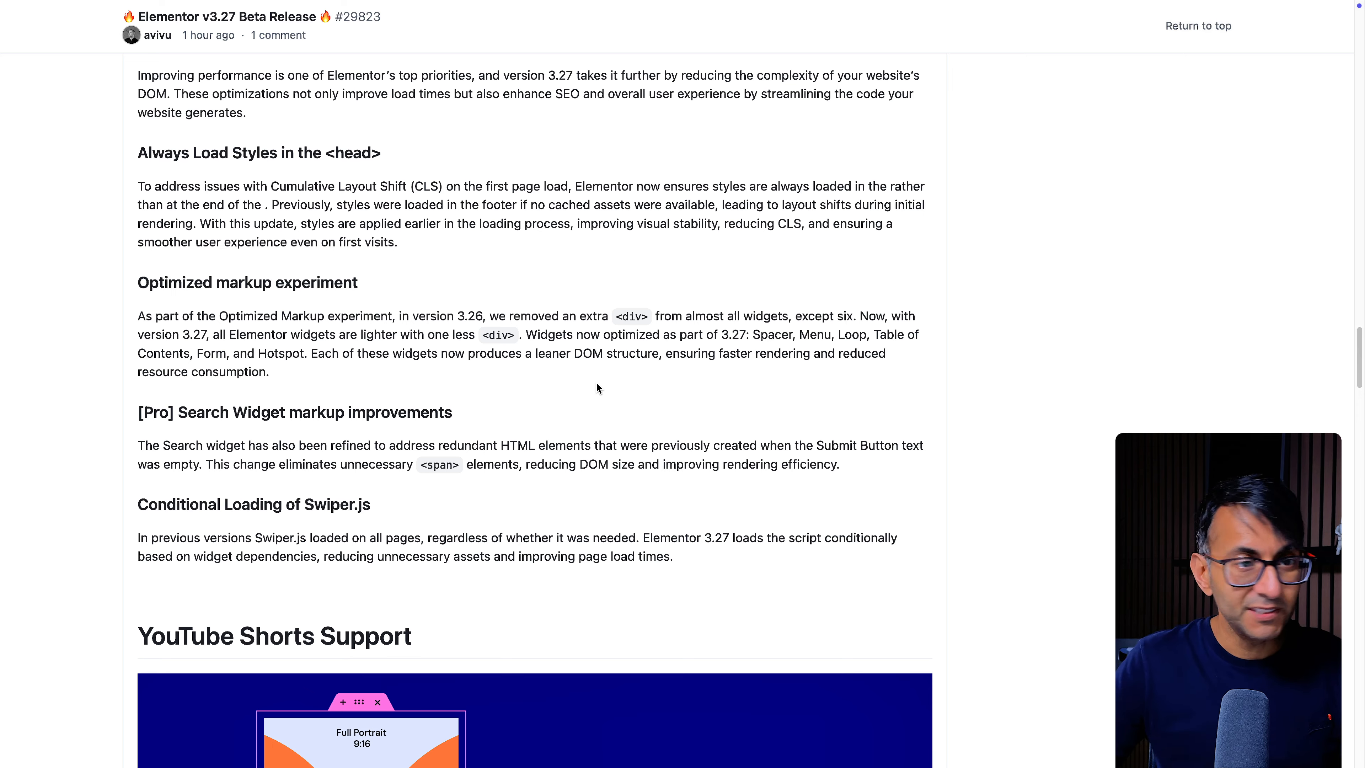
{"action": "scroll", "coordinate": [597, 385], "scroll_direction": "down", "scroll_amount": 10}
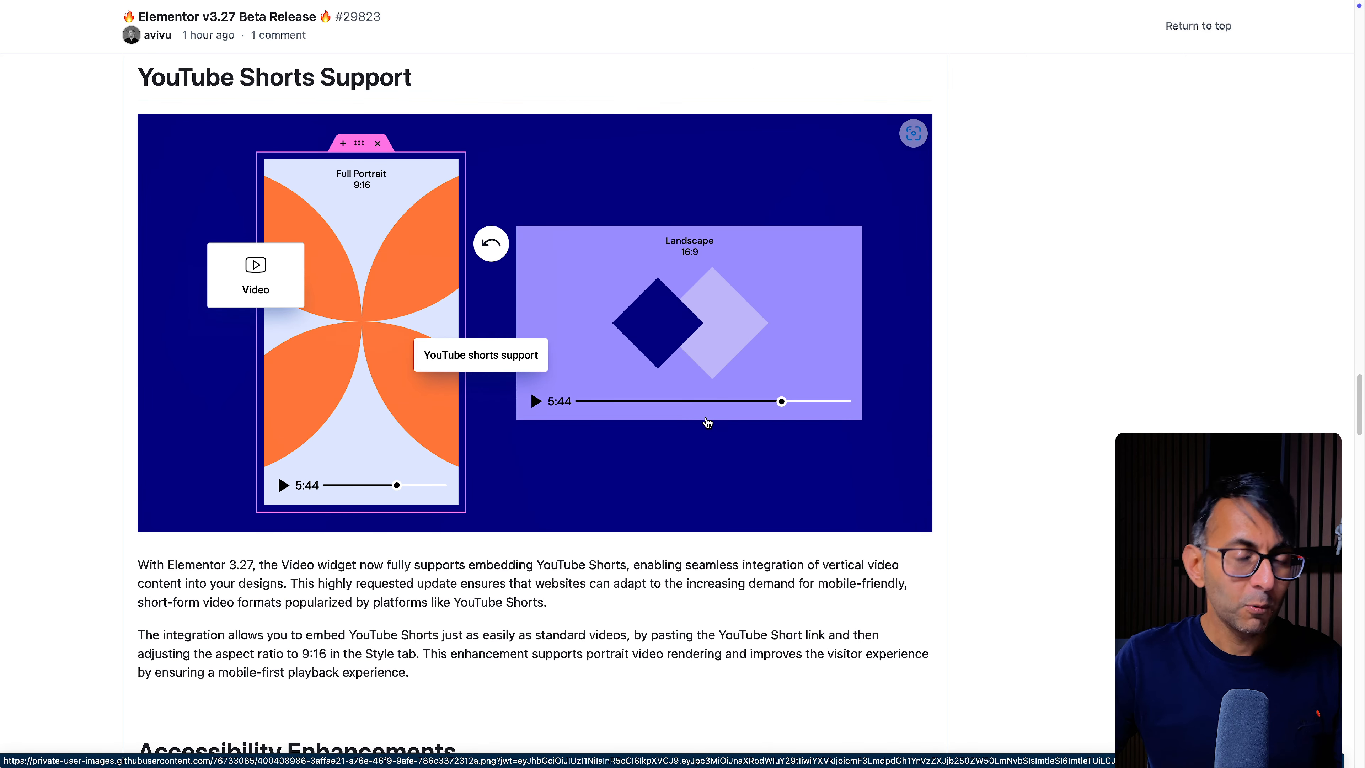
{"action": "left_click_drag", "start_coordinate": [79, 246], "coordinate": [485, 628]}
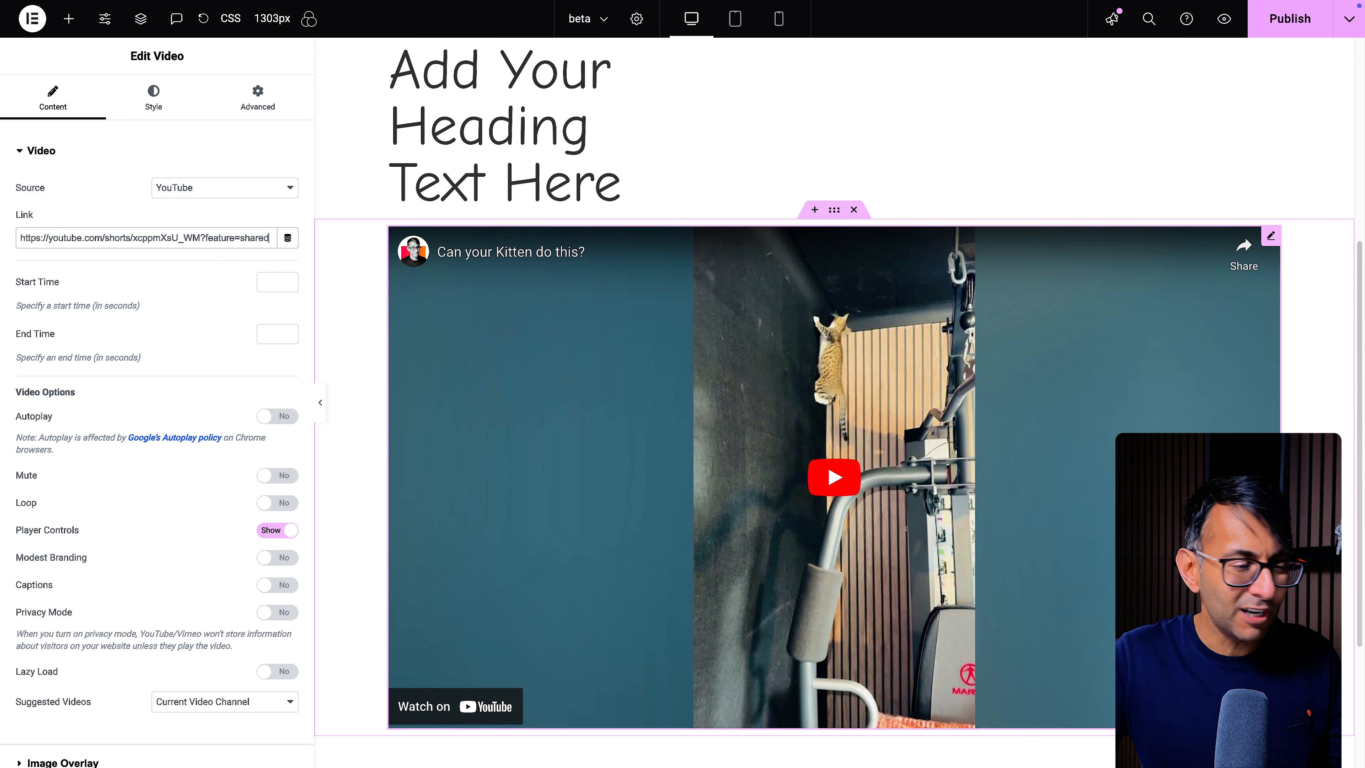
{"action": "left_click", "coordinate": [153, 102]}
{"action": "left_click", "coordinate": [215, 183]}
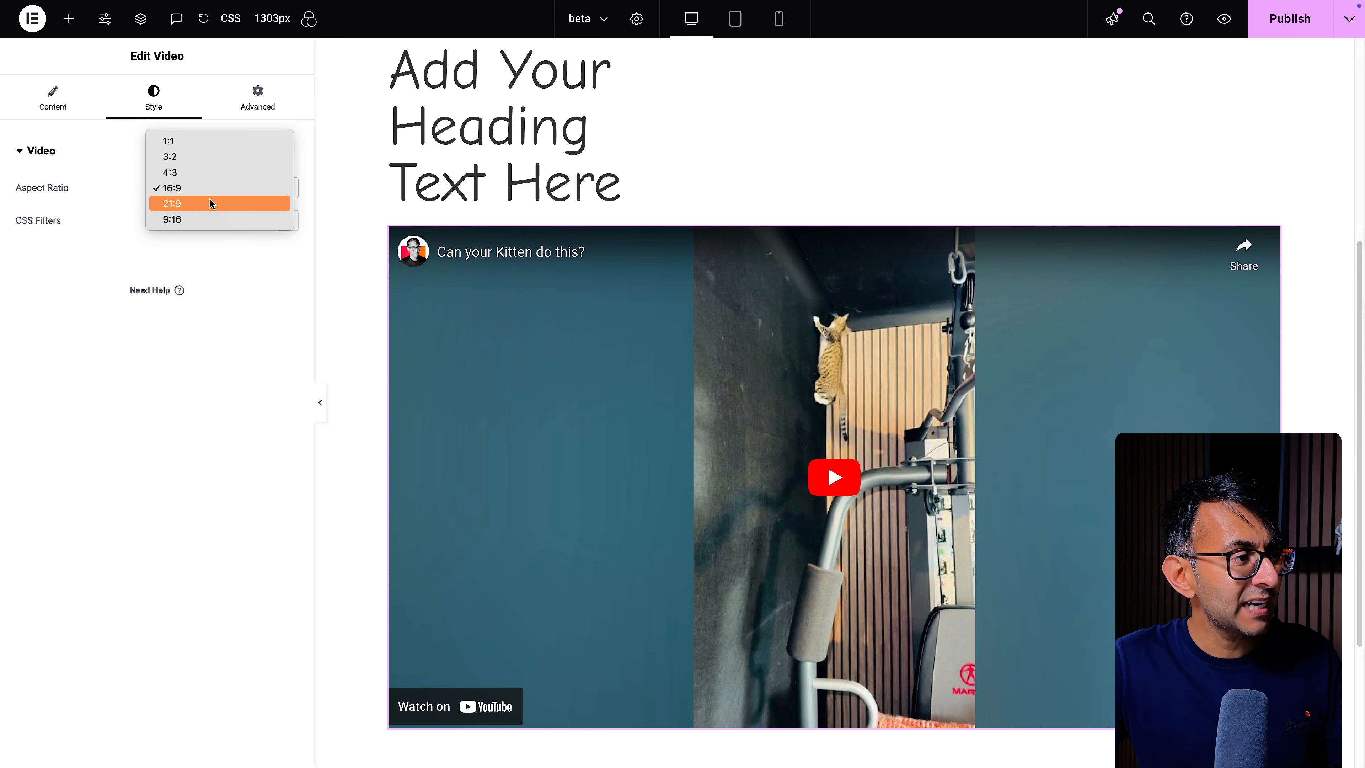
{"action": "left_click", "coordinate": [213, 218]}
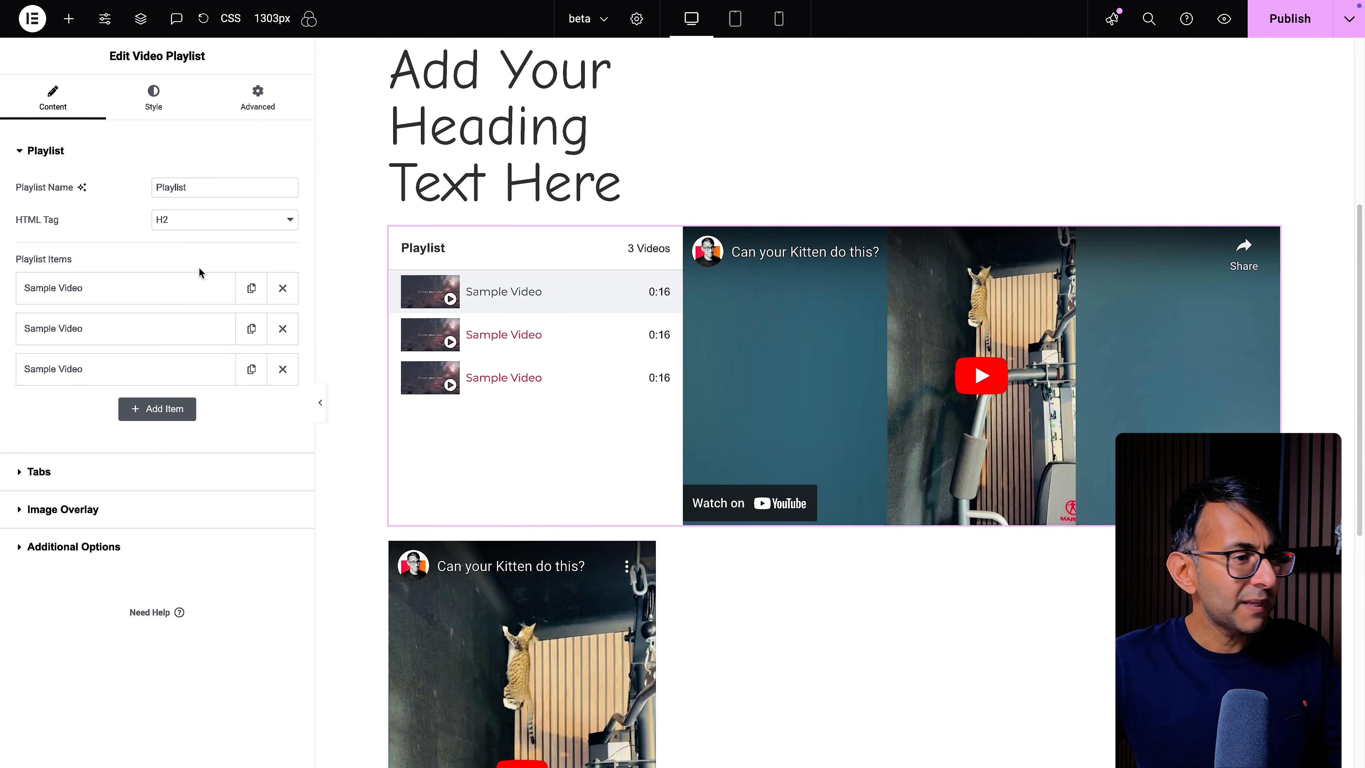
Inspect the layout style settings of the Video Playlist widget above the video
{"action": "left_click", "coordinate": [153, 97]}
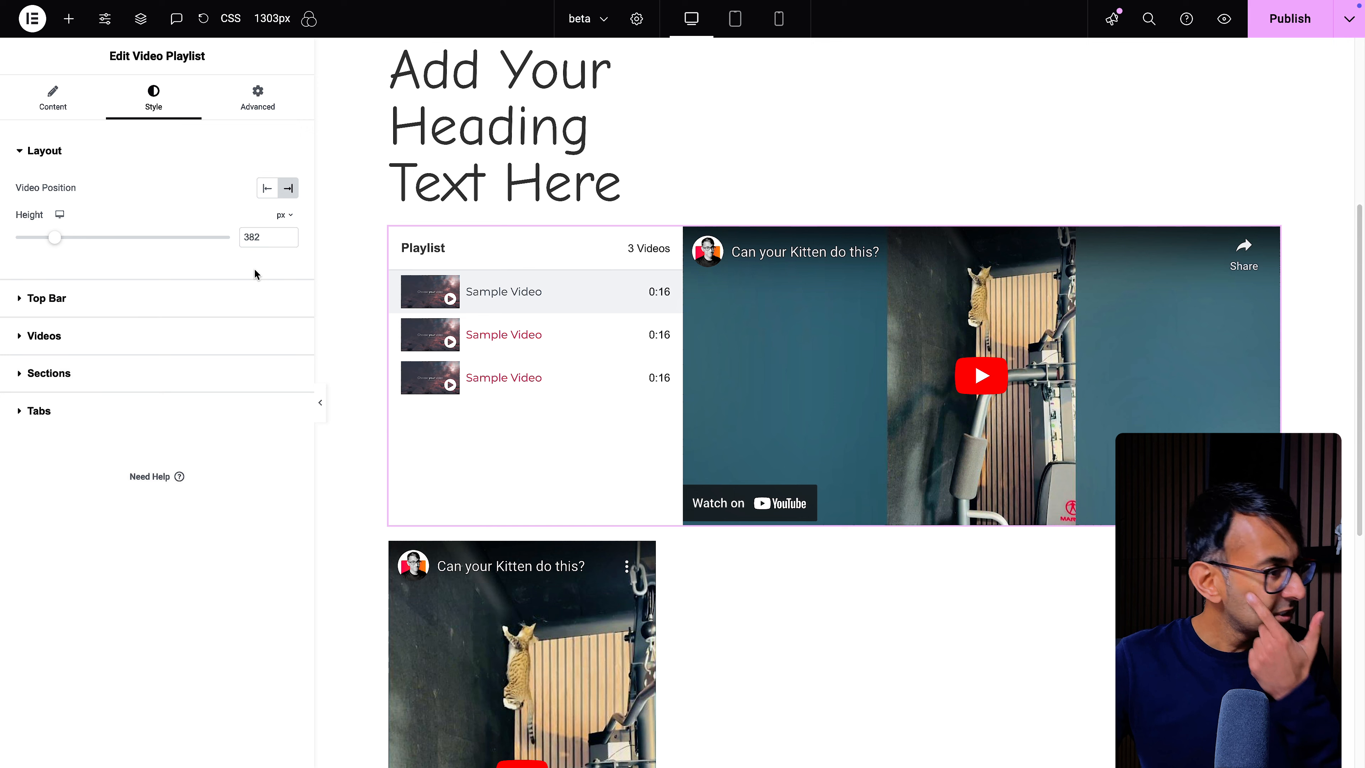
Return to the release notes and read the Accessibility Enhancements and AI Motion Effects sections, including how to test the AI animations
{"action": "scroll", "coordinate": [630, 515], "scroll_direction": "down", "scroll_amount": 2}
{"action": "scroll", "coordinate": [629, 515], "scroll_direction": "down", "scroll_amount": 5}
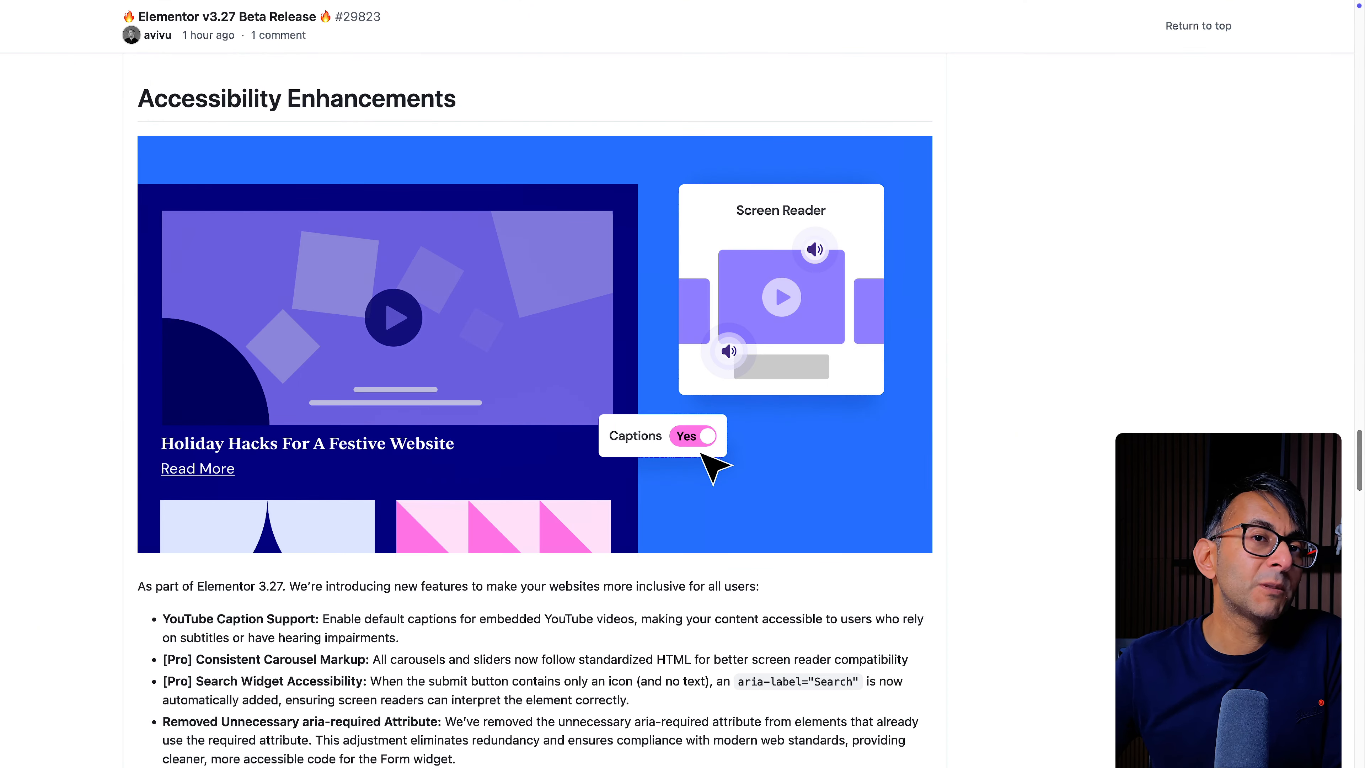
{"action": "scroll", "coordinate": [534, 409], "scroll_direction": "down", "scroll_amount": 6}
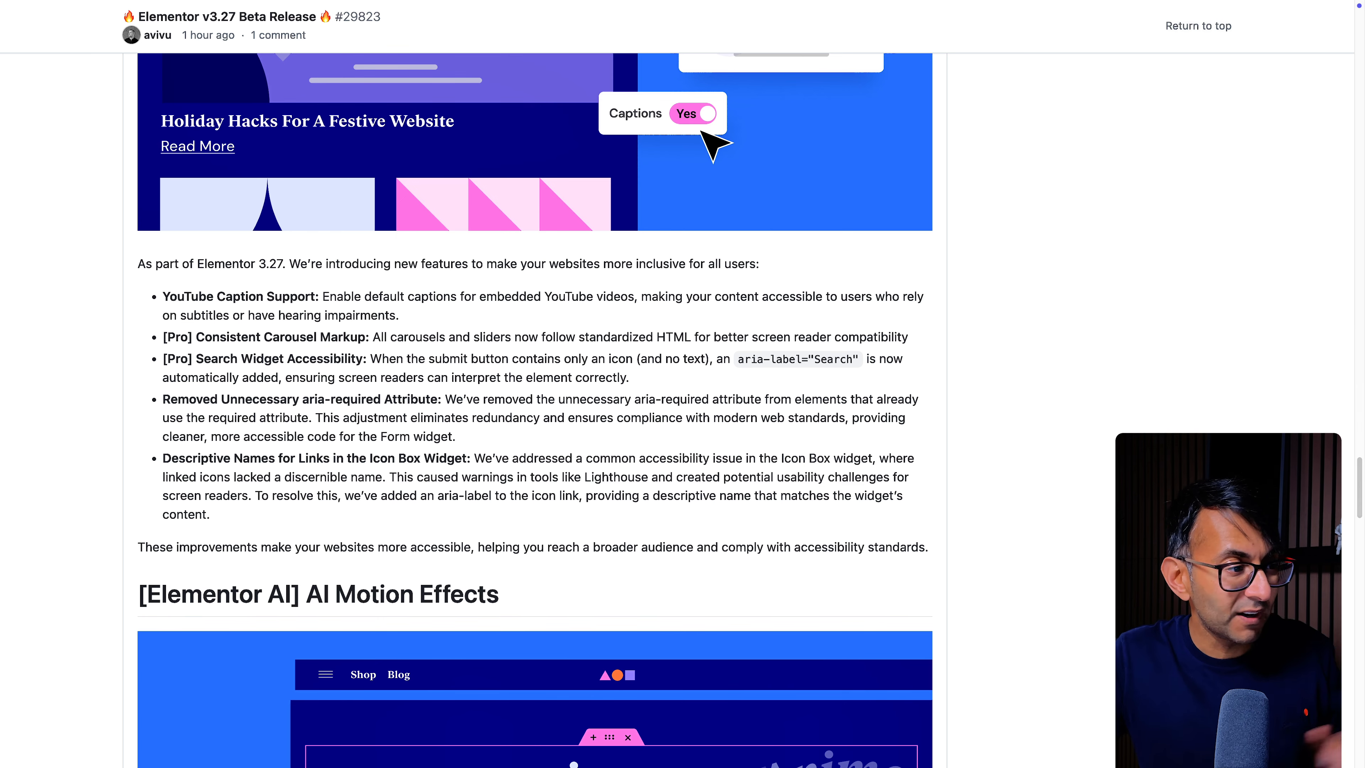
{"action": "scroll", "coordinate": [1022, 489], "scroll_direction": "down", "scroll_amount": 5}
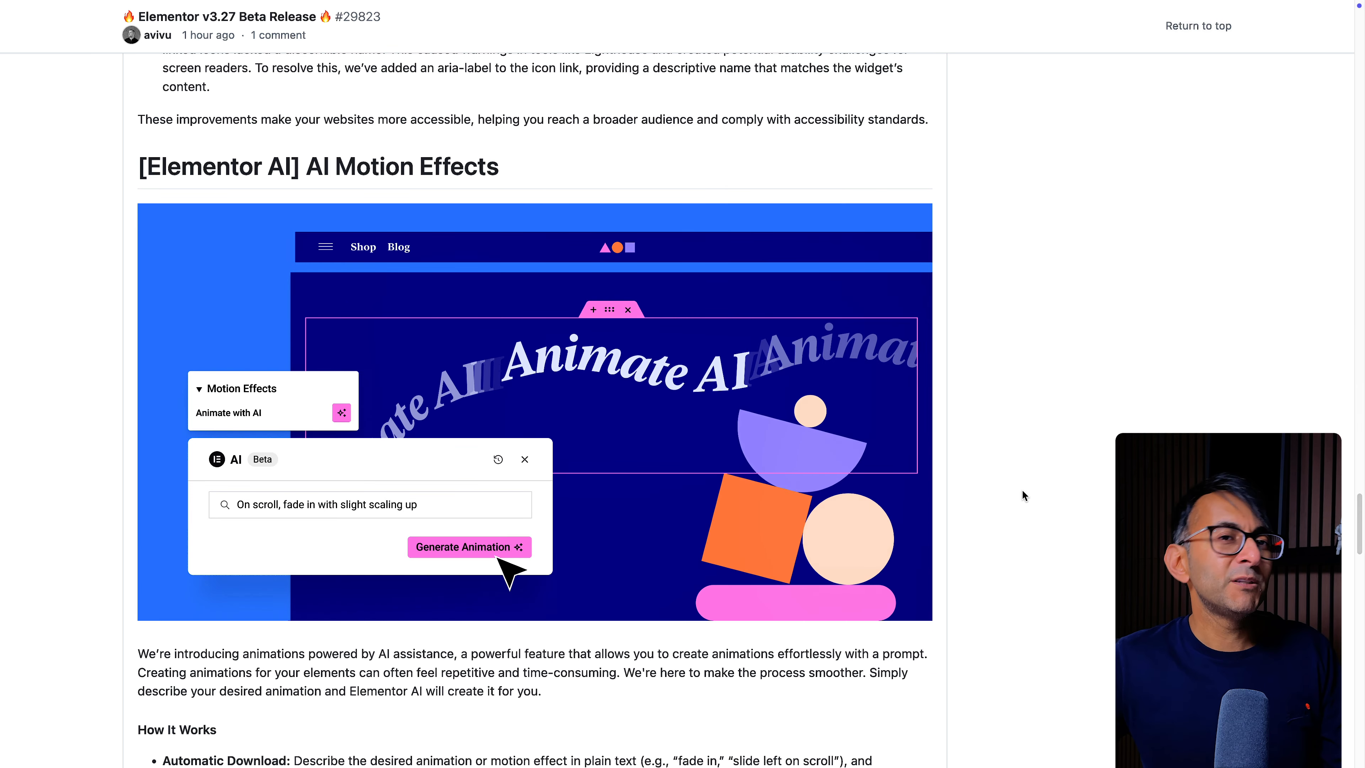
{"action": "scroll", "coordinate": [1021, 491], "scroll_direction": "down", "scroll_amount": 2}
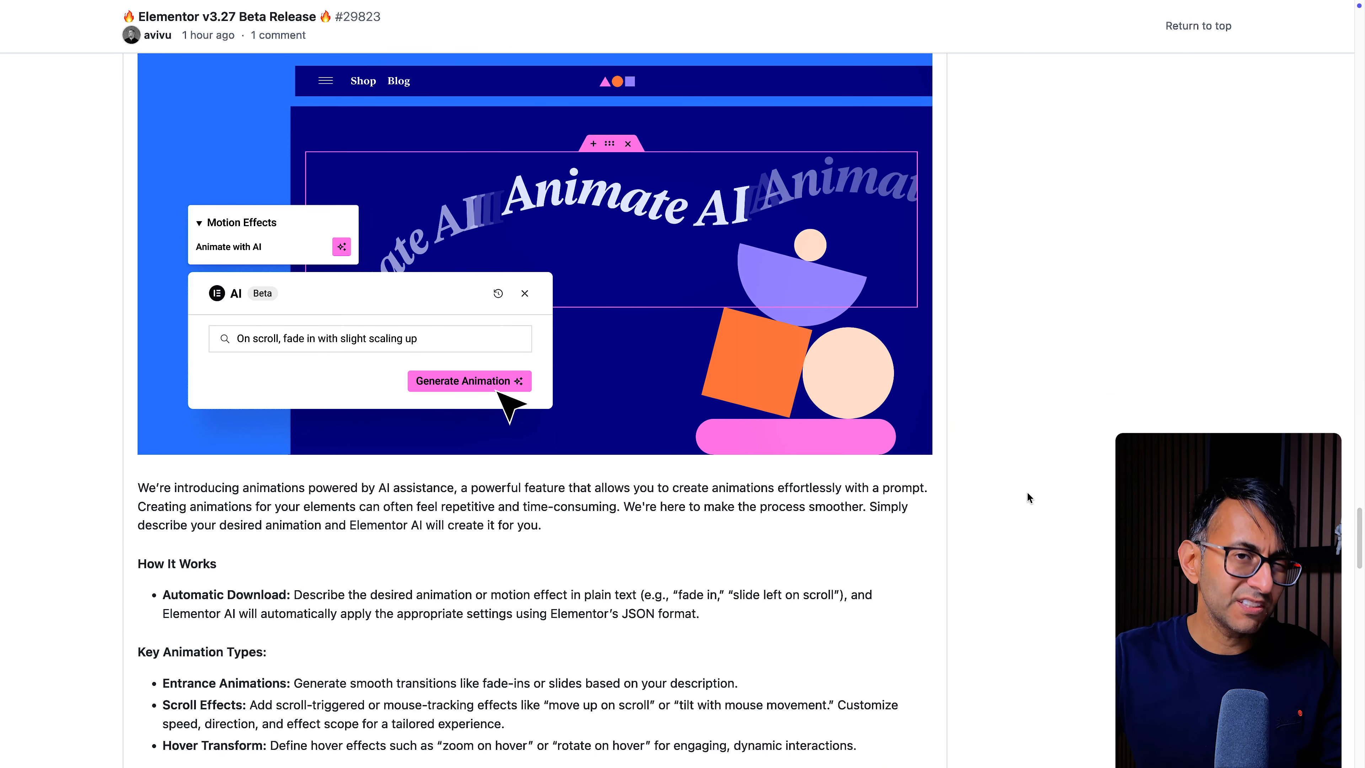
{"action": "scroll", "coordinate": [1069, 494], "scroll_direction": "down", "scroll_amount": 2}
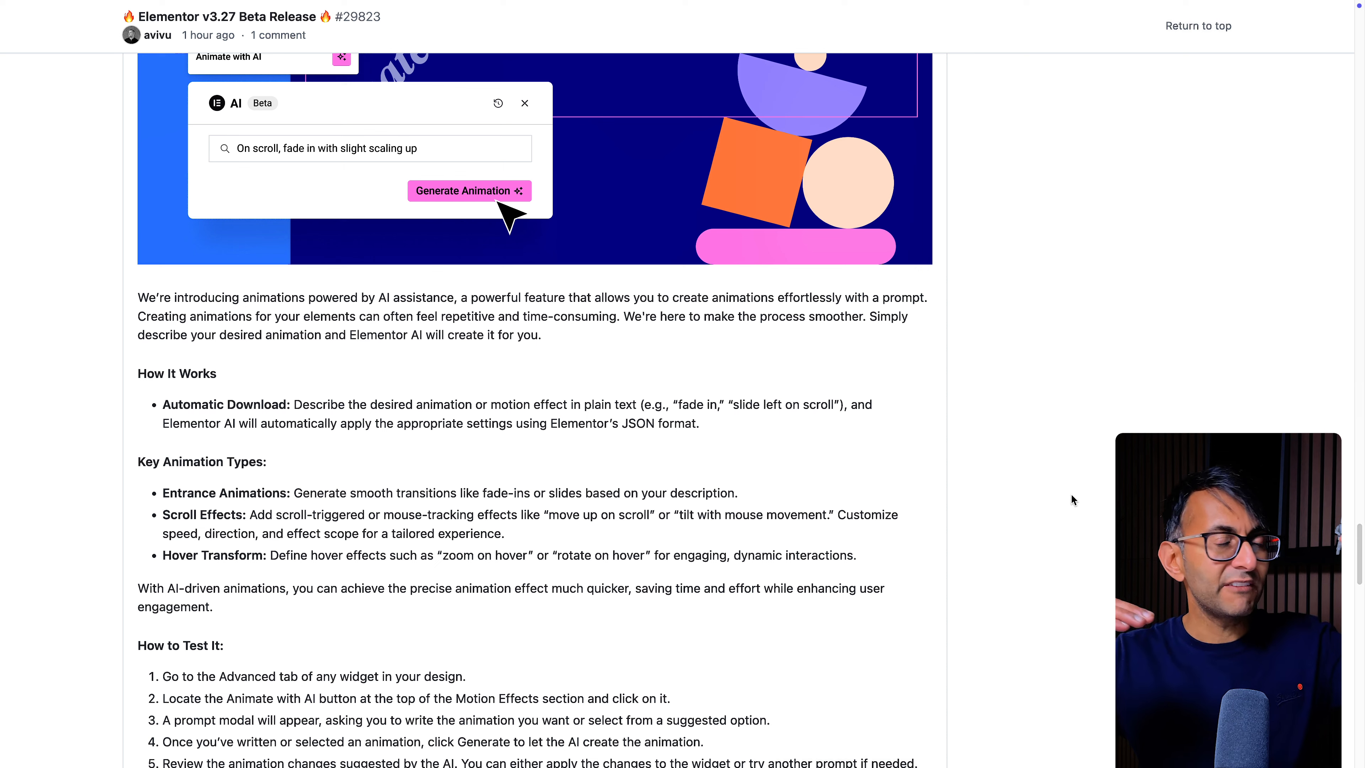
{"action": "scroll", "coordinate": [1045, 514], "scroll_direction": "down", "scroll_amount": 1}
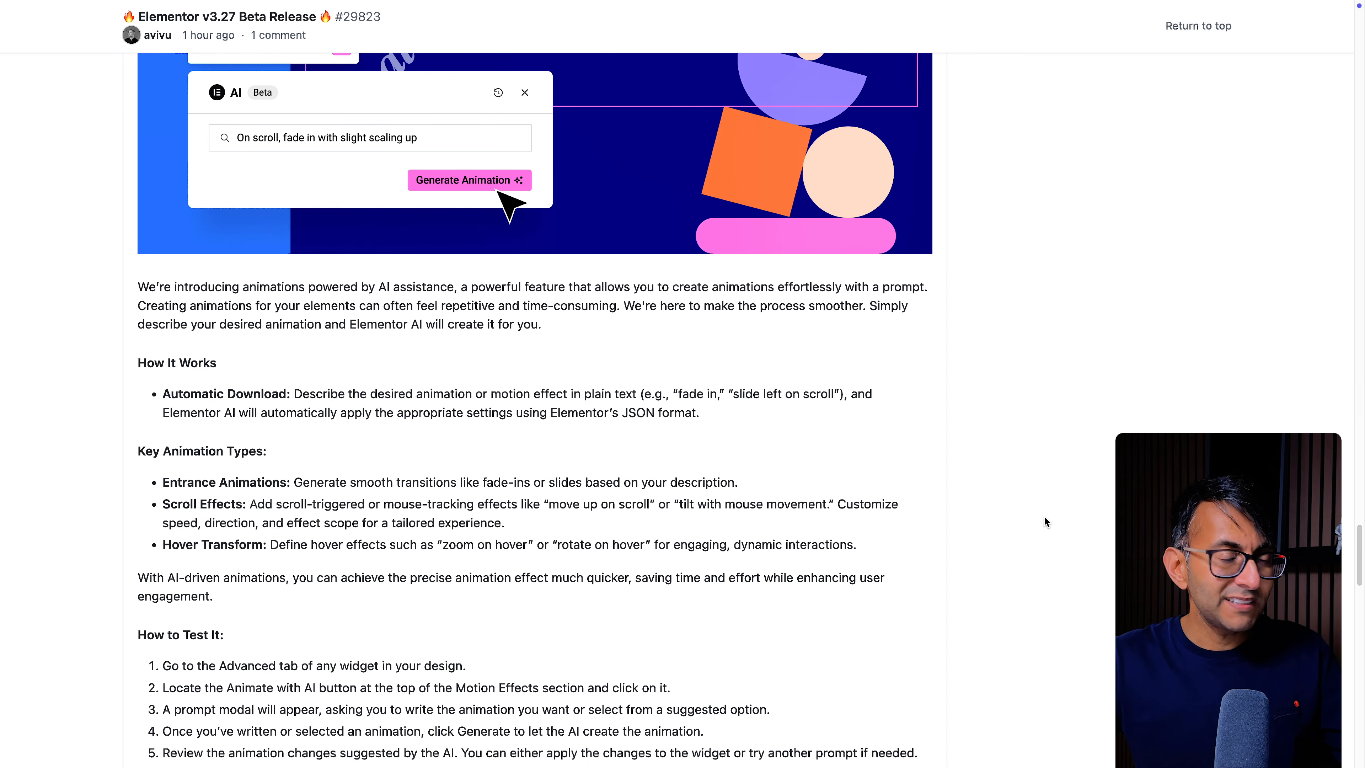
{"action": "scroll", "coordinate": [1044, 516], "scroll_direction": "down", "scroll_amount": 3}
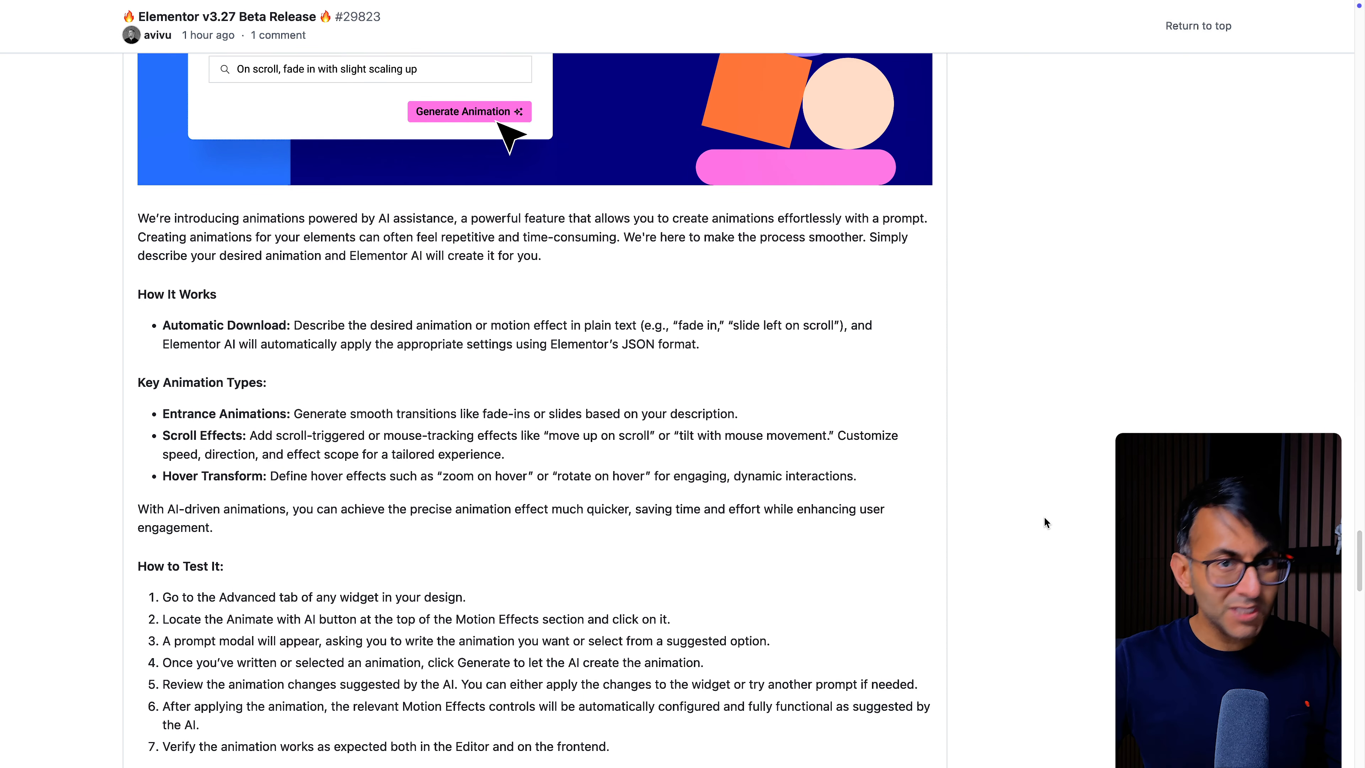
{"action": "scroll", "coordinate": [1044, 516], "scroll_direction": "down", "scroll_amount": 2}
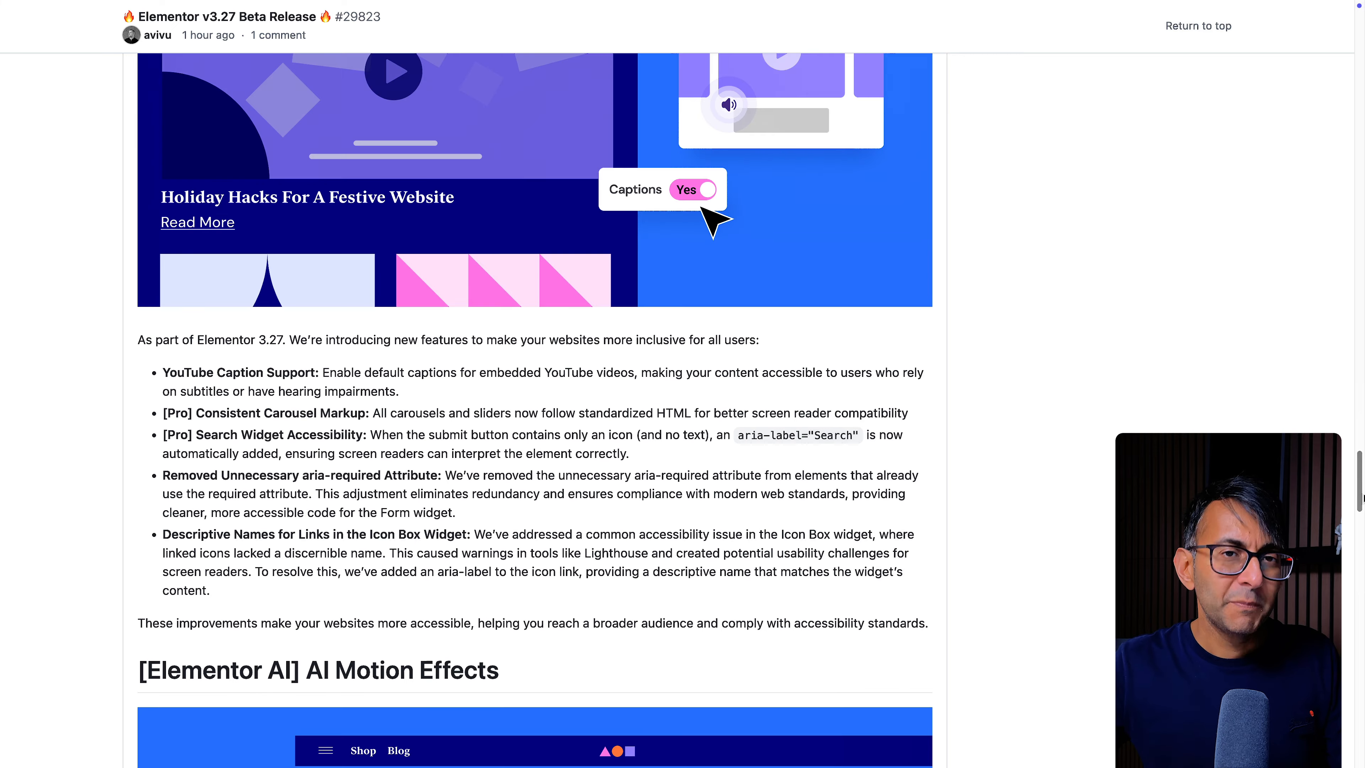
Go back to the Accessibility Enhancements list and examine the YouTube Caption Support entry
{"action": "scroll", "coordinate": [535, 409], "scroll_direction": "up", "scroll_amount": 2}
{"action": "scroll", "coordinate": [535, 409], "scroll_direction": "down", "scroll_amount": 1}
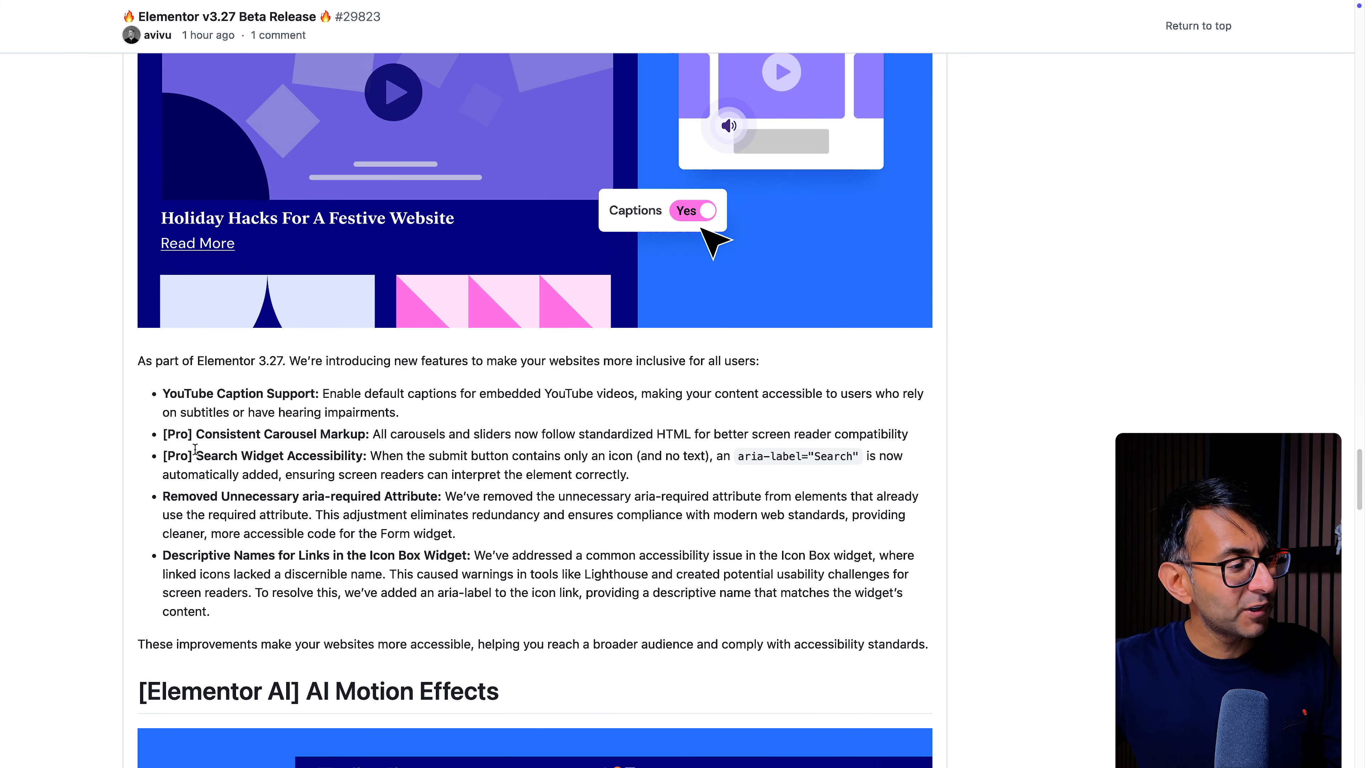
{"action": "left_click_drag", "start_coordinate": [162, 393], "coordinate": [189, 388]}
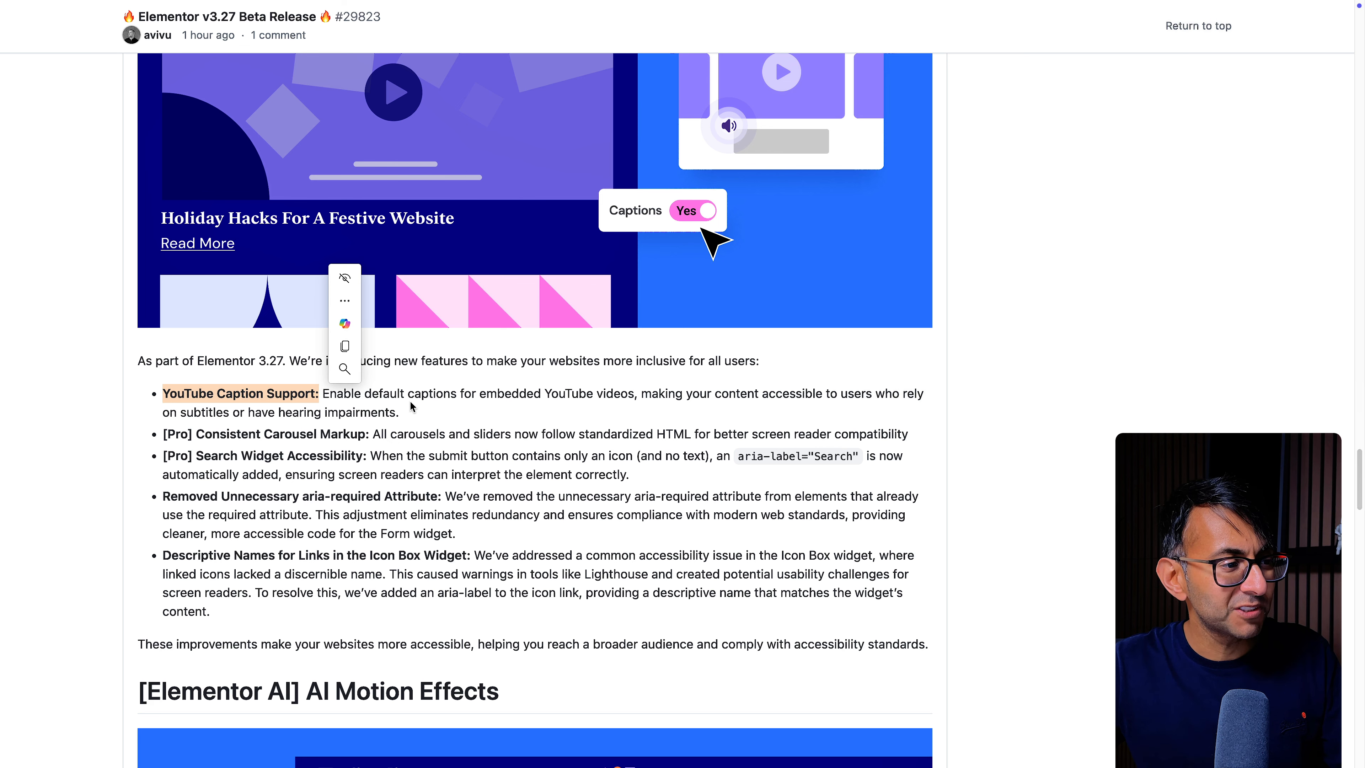
{"action": "left_click", "coordinate": [419, 417]}
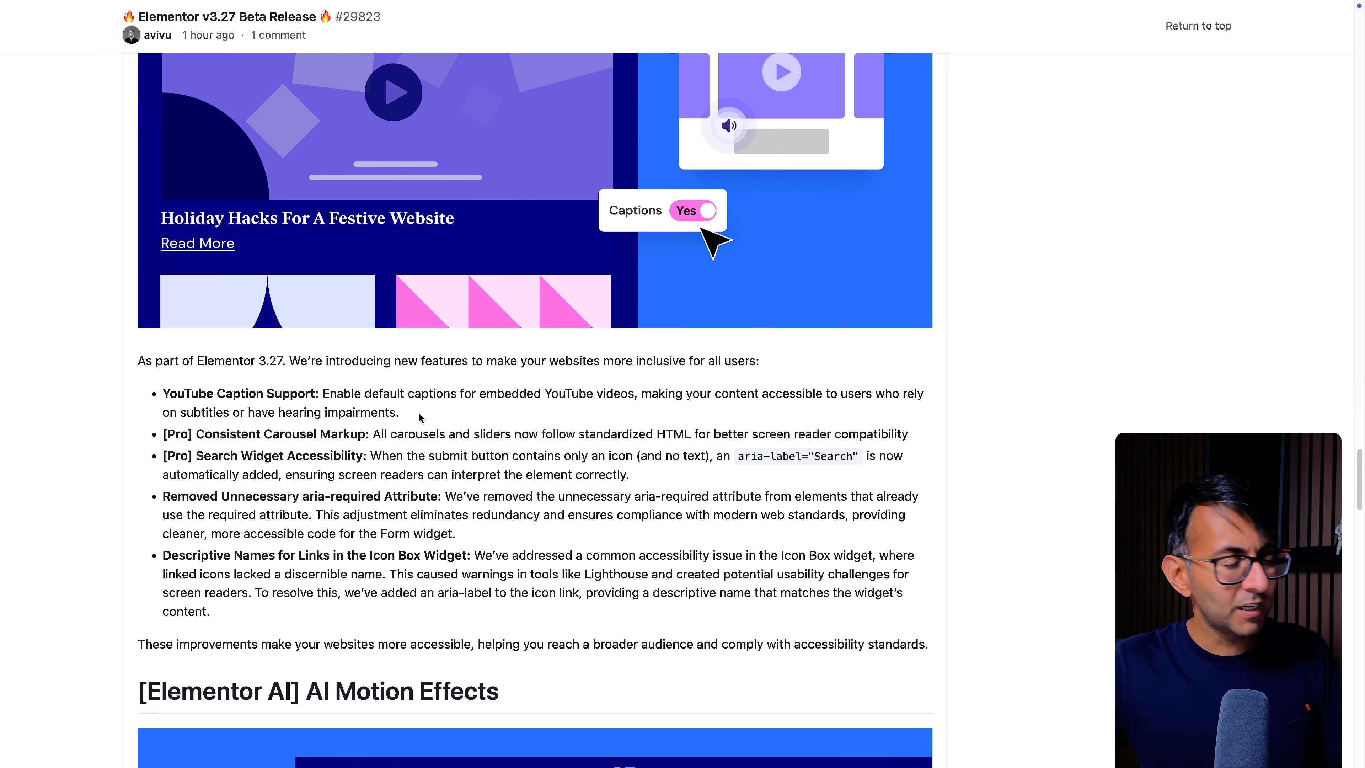
Return to the beginning of the release notes and review the announcement down to the Load Google Fonts Locally section
{"action": "left_click_drag", "start_coordinate": [1359, 490], "coordinate": [1359, 49]}
{"action": "scroll", "coordinate": [535, 408], "scroll_direction": "down", "scroll_amount": 20}
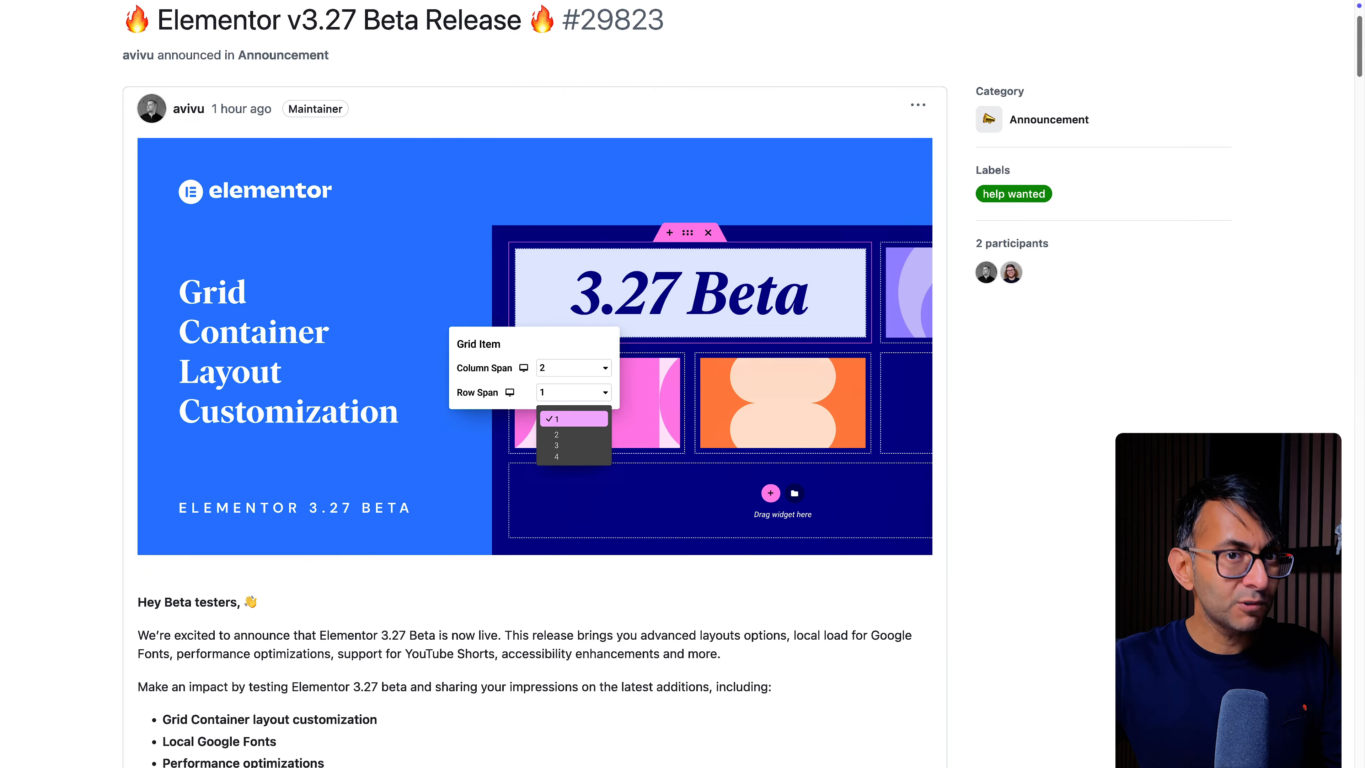
{"action": "scroll", "coordinate": [535, 408], "scroll_direction": "down", "scroll_amount": 8}
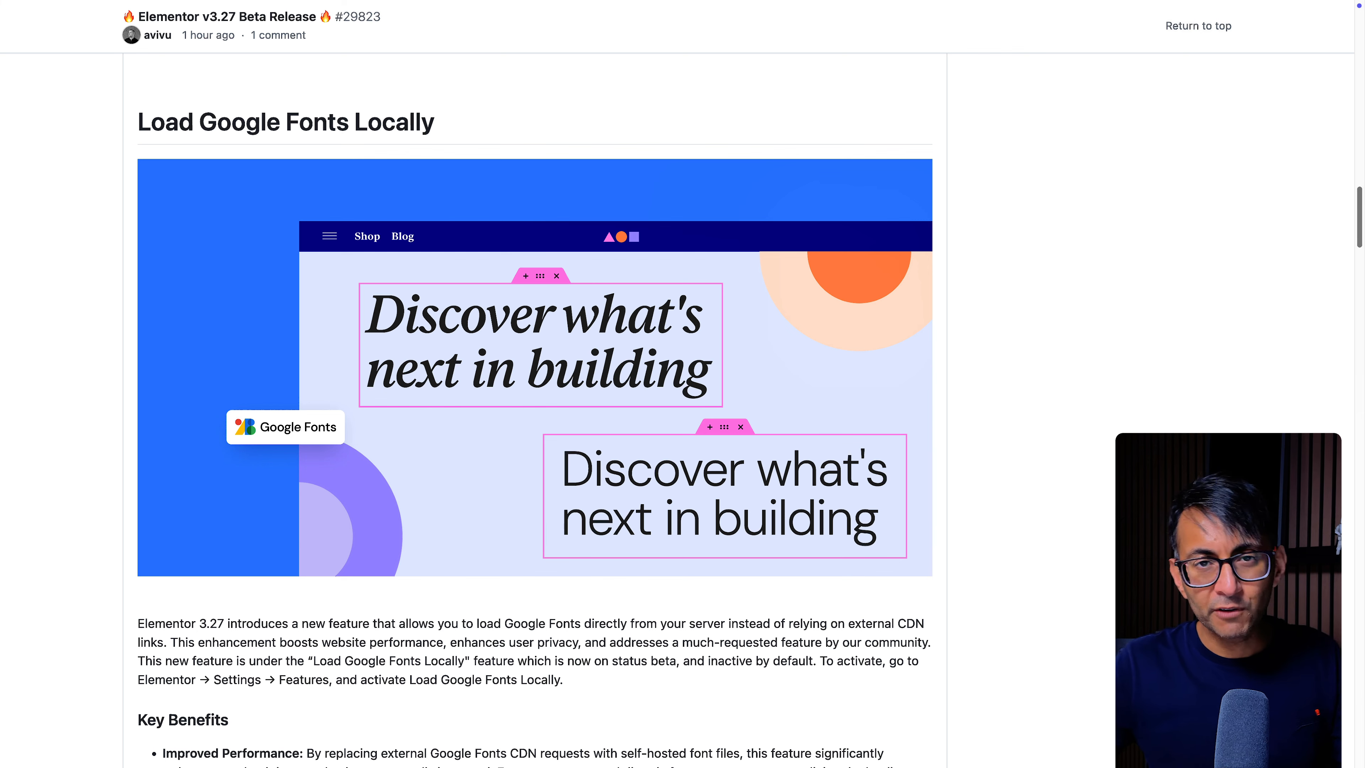
{"action": "scroll", "coordinate": [535, 409], "scroll_direction": "down", "scroll_amount": 1}
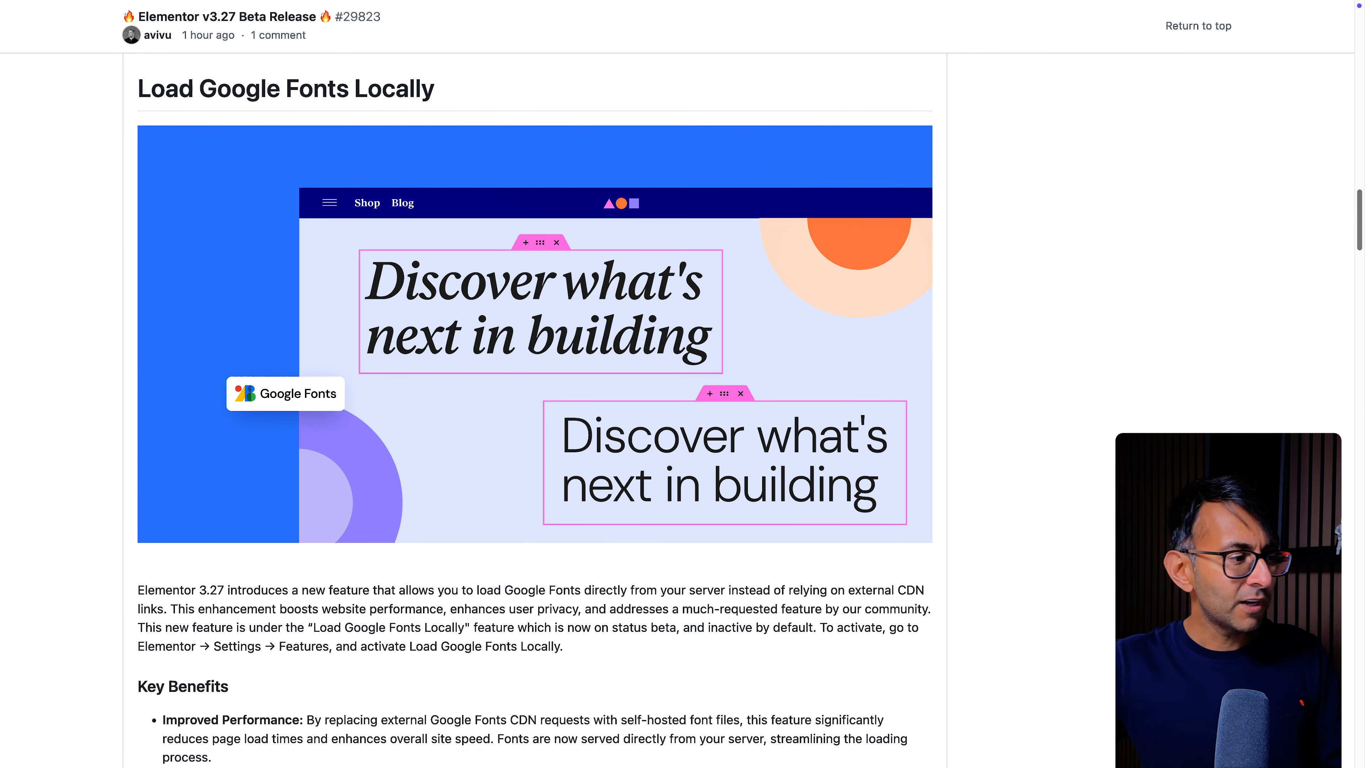